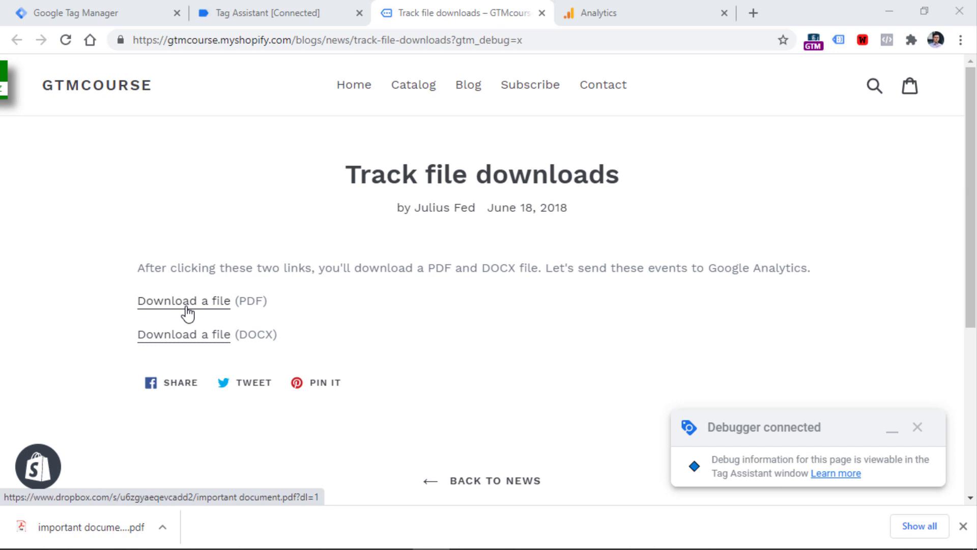
- In Google Tag Manager, start a new trigger of type Click - Just Links that fires on Some Link Clicks
click(104, 9)
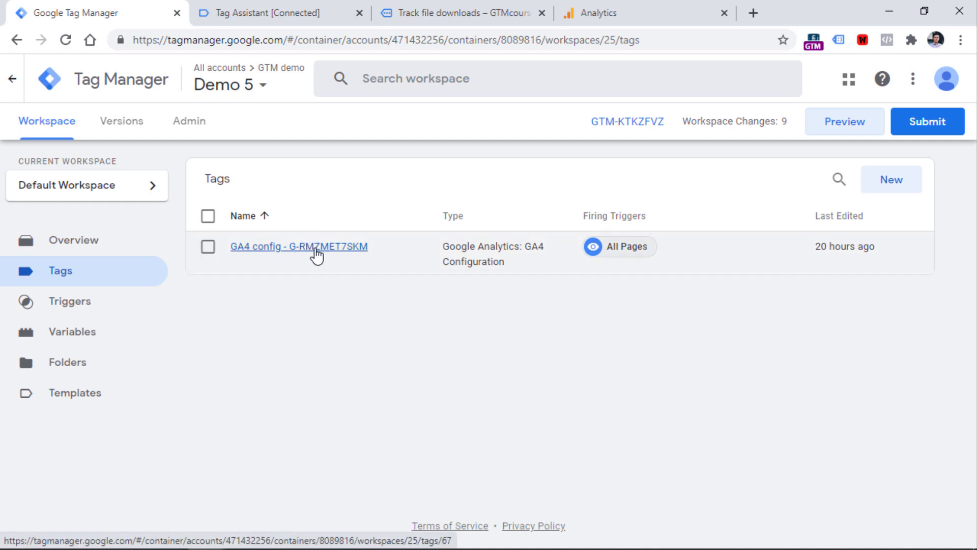
click(70, 303)
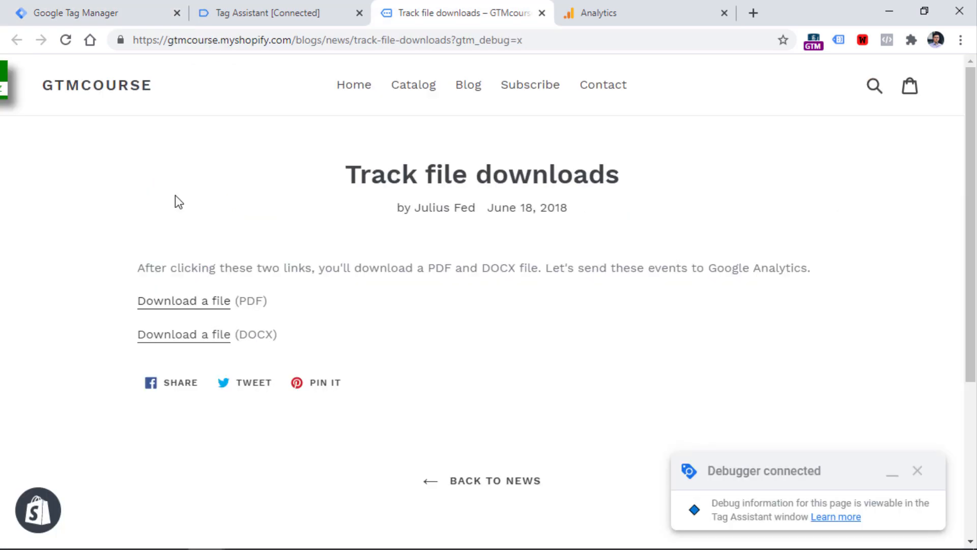
click(96, 5)
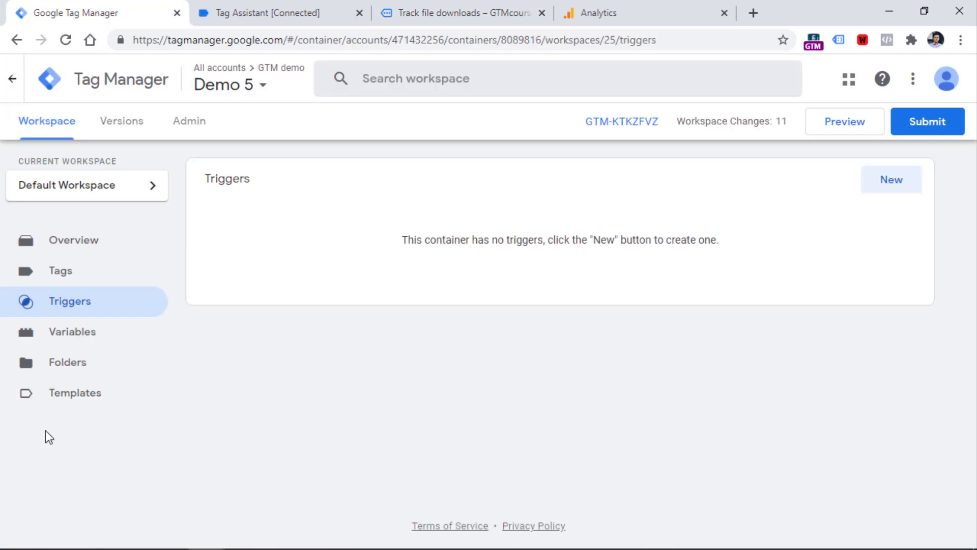
click(865, 185)
click(412, 239)
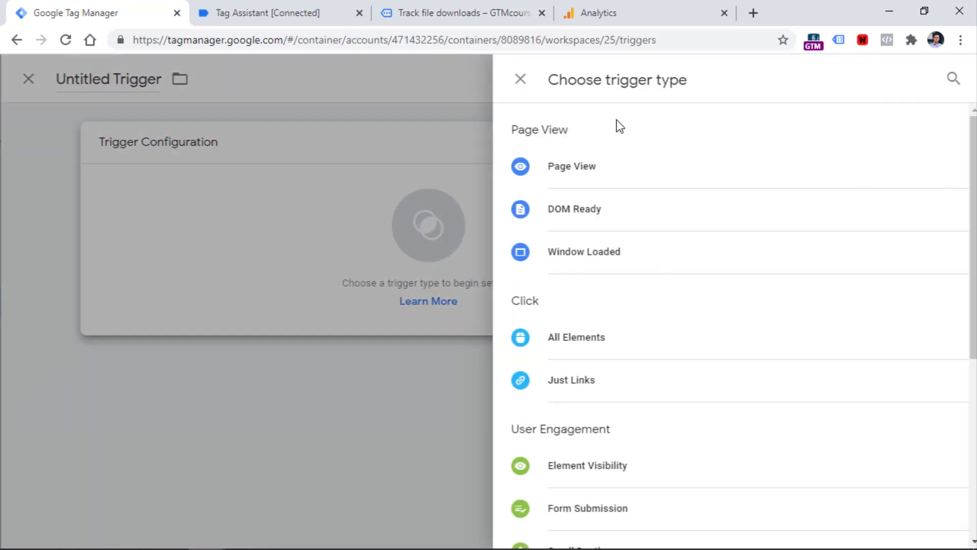
click(588, 382)
click(387, 350)
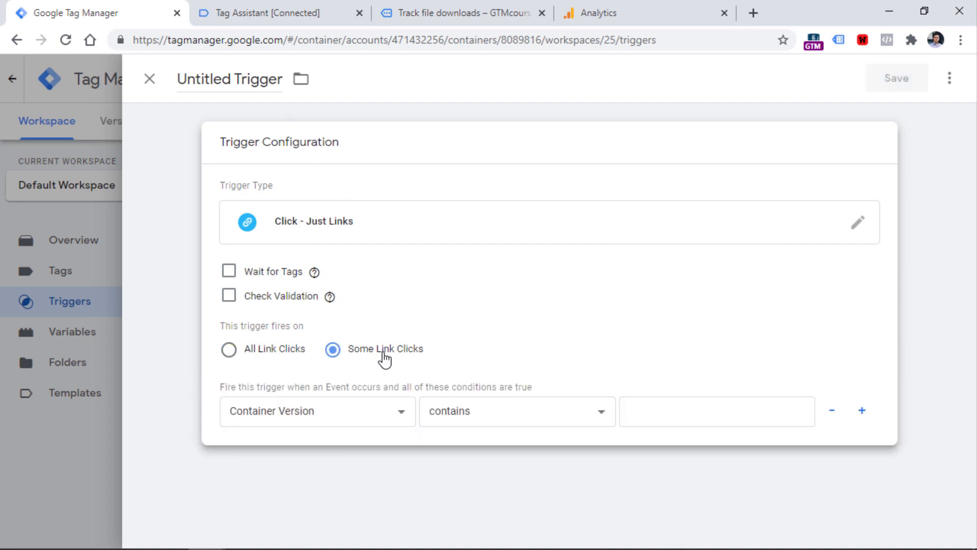
- Enable the built-in Click URL variable and use it as the variable in the trigger's firing condition
click(336, 430)
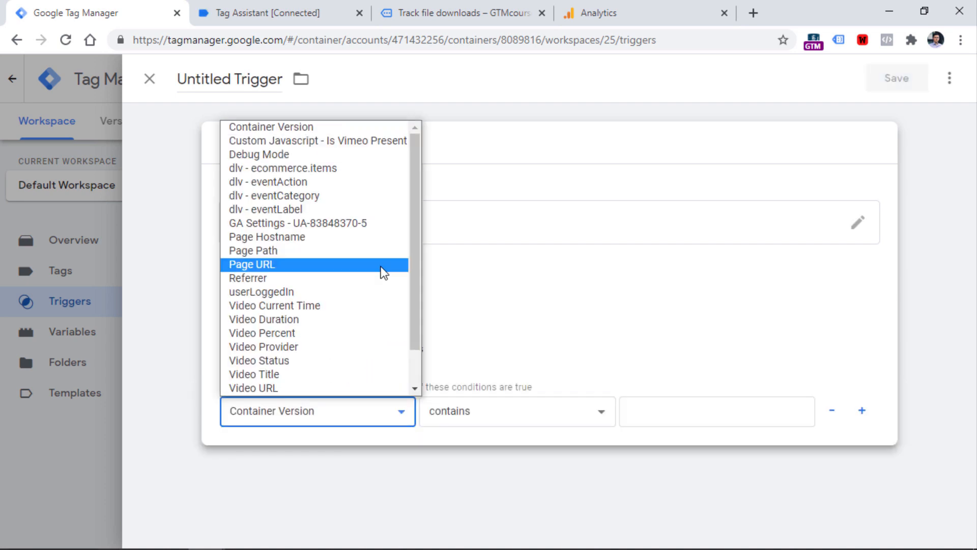
scroll(315, 277, down, 2)
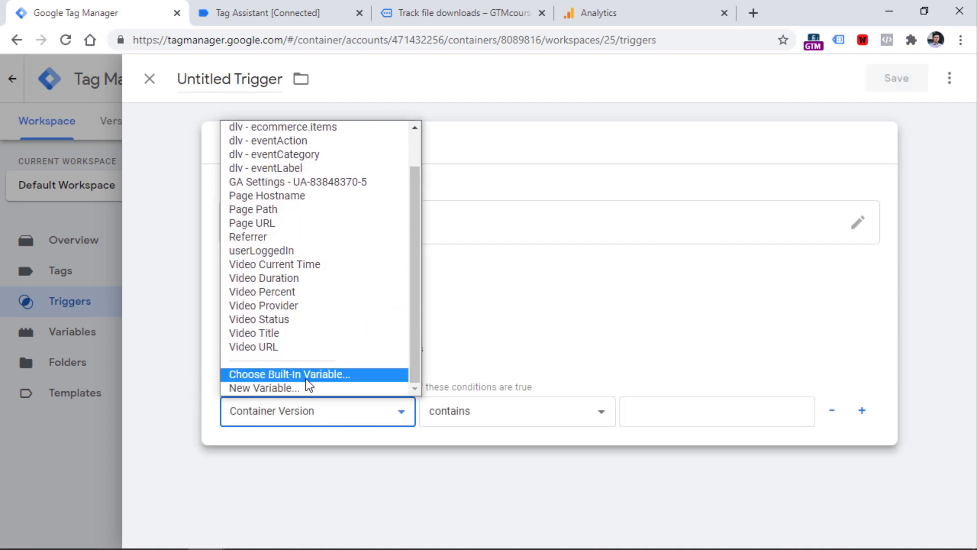
click(307, 377)
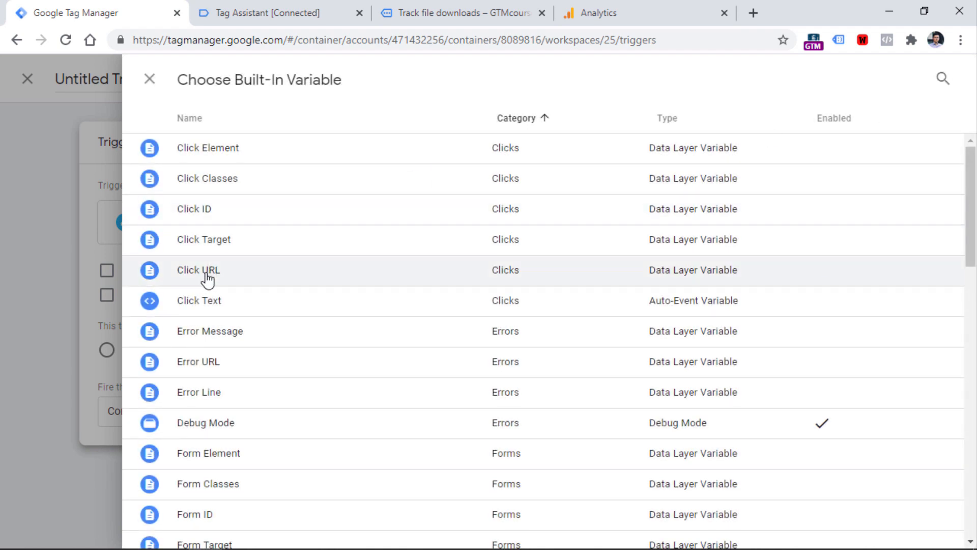
click(207, 279)
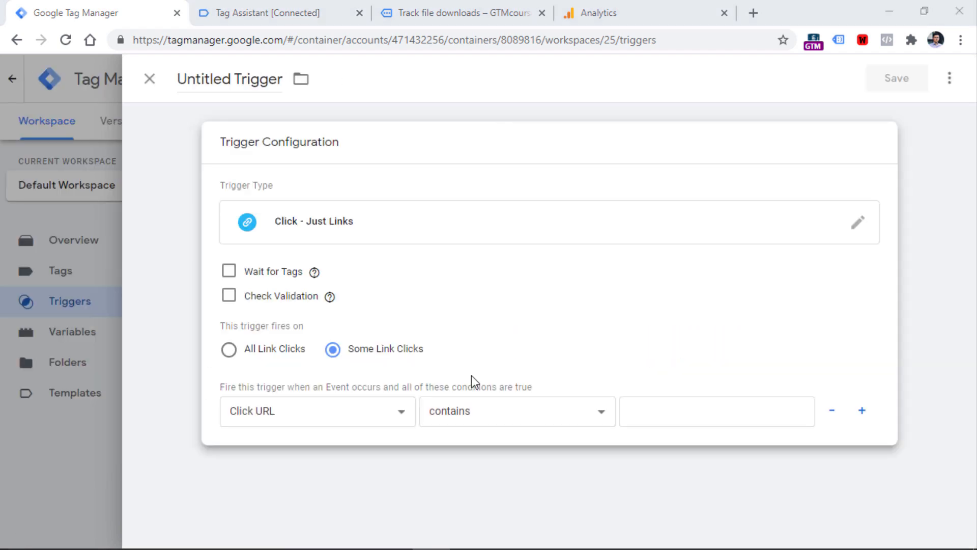
- On the Track file downloads page, inspect the PDF download link and copy important%20document.pdf from its href
click(459, 3)
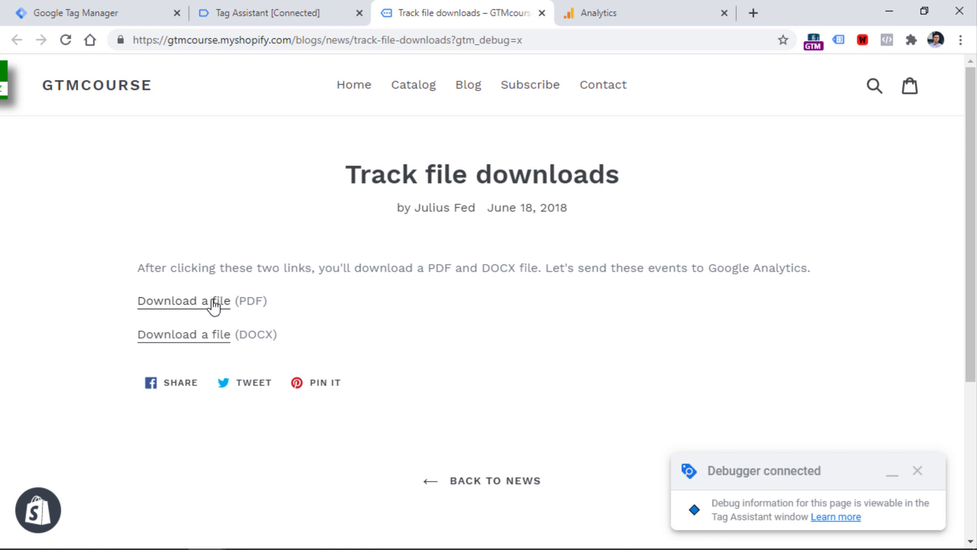
right_click(214, 305)
click(245, 442)
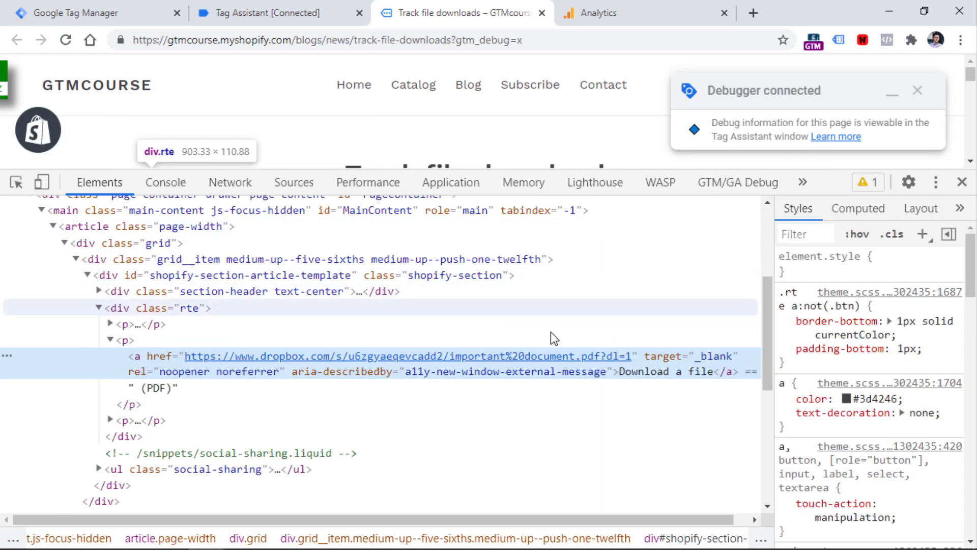
double_click(631, 358)
drag(600, 358, 465, 359)
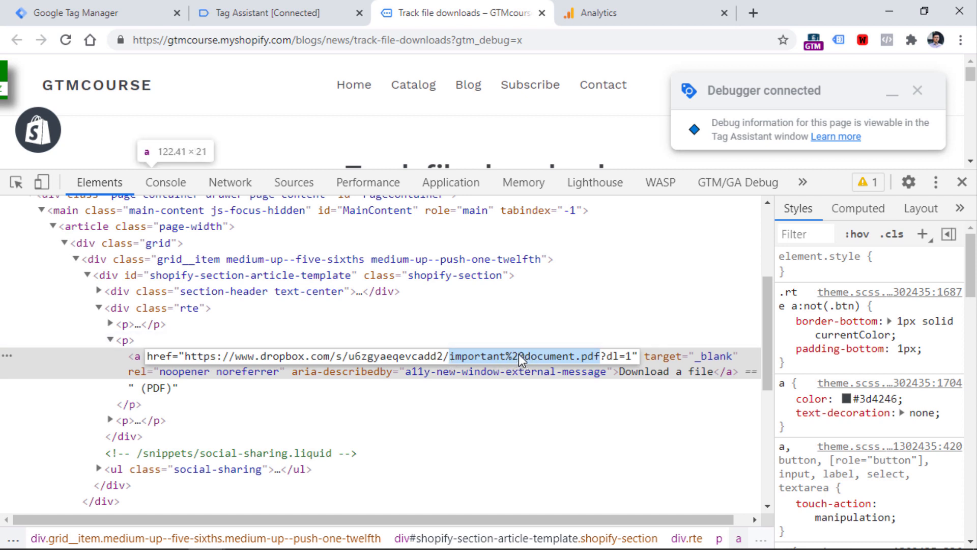
right_click(565, 357)
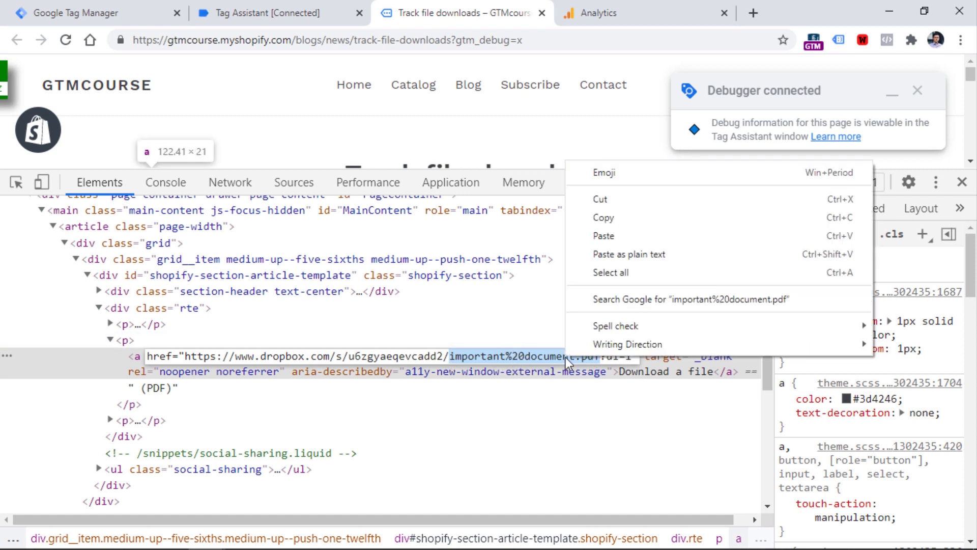
click(600, 235)
- Back in Tag Manager, complete the trigger condition so that Click URL contains important%20document.pdf
click(275, 9)
click(101, 6)
right_click(701, 409)
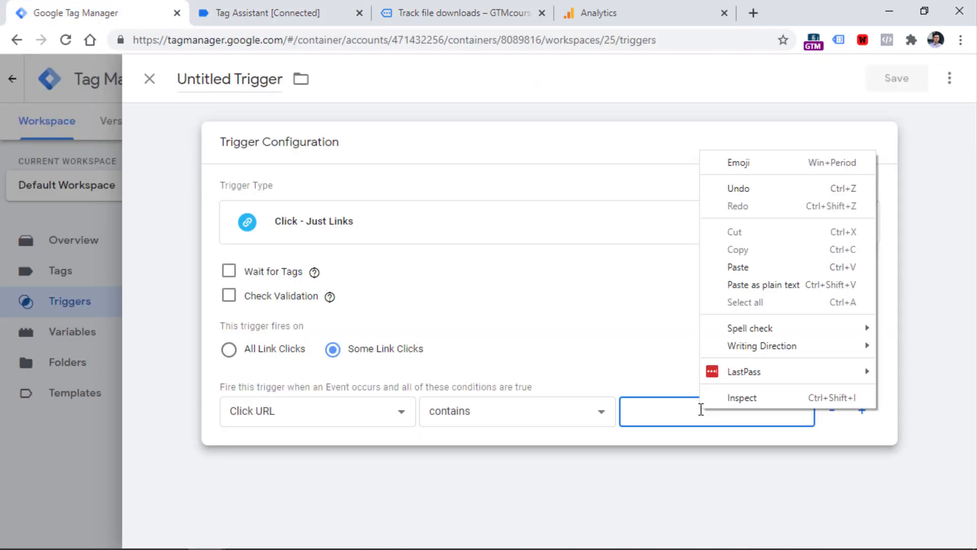
click(738, 266)
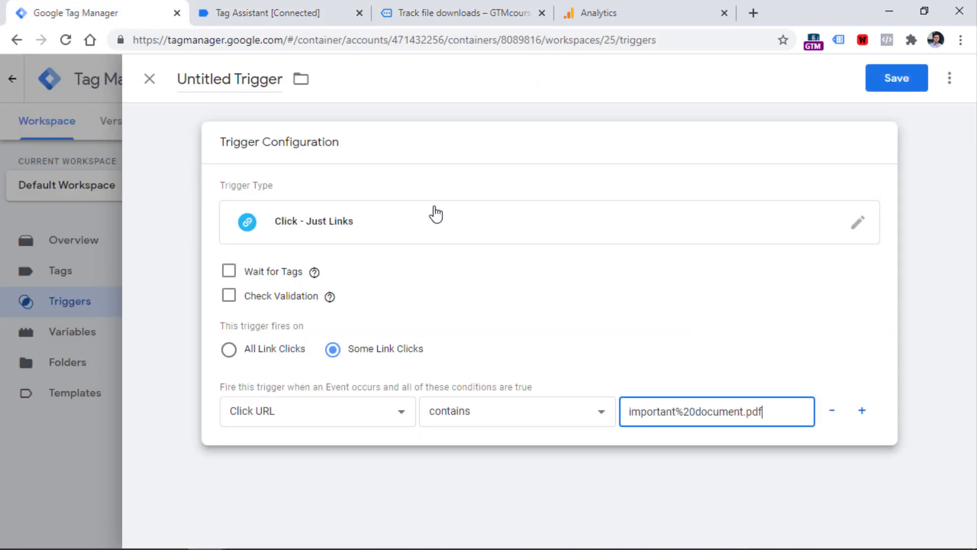
- Name the trigger "Link click - important document" and save it
click(216, 83)
key(ctrl+a)
text(Link click - )
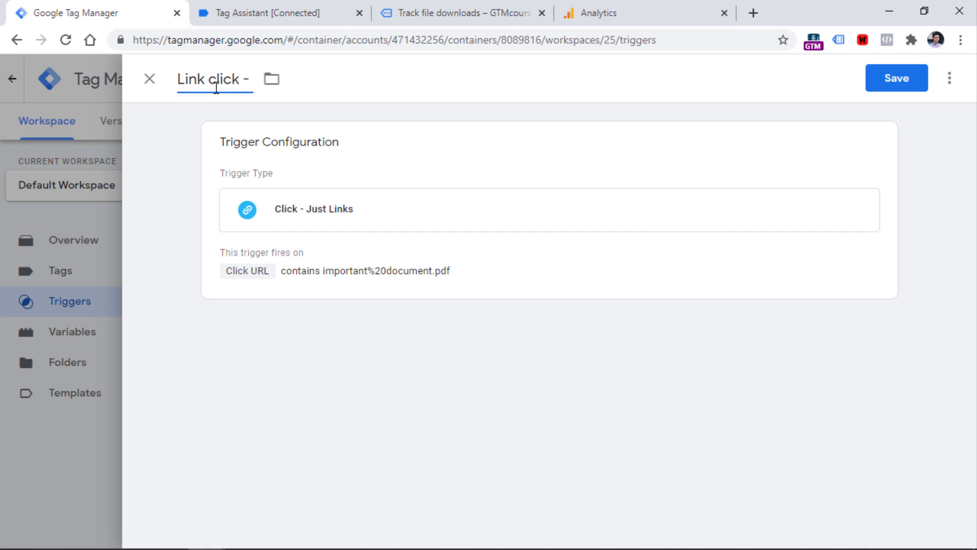
text(important document)
click(875, 84)
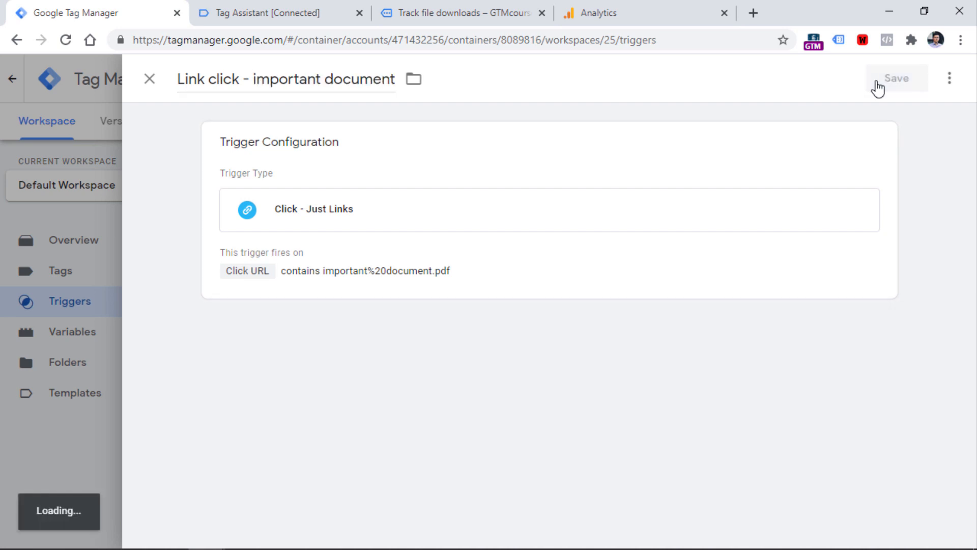
- Create a new Google Analytics: GA4 Event tag that uses GA4 config - G-RMZMET7SKM as its configuration tag
click(66, 277)
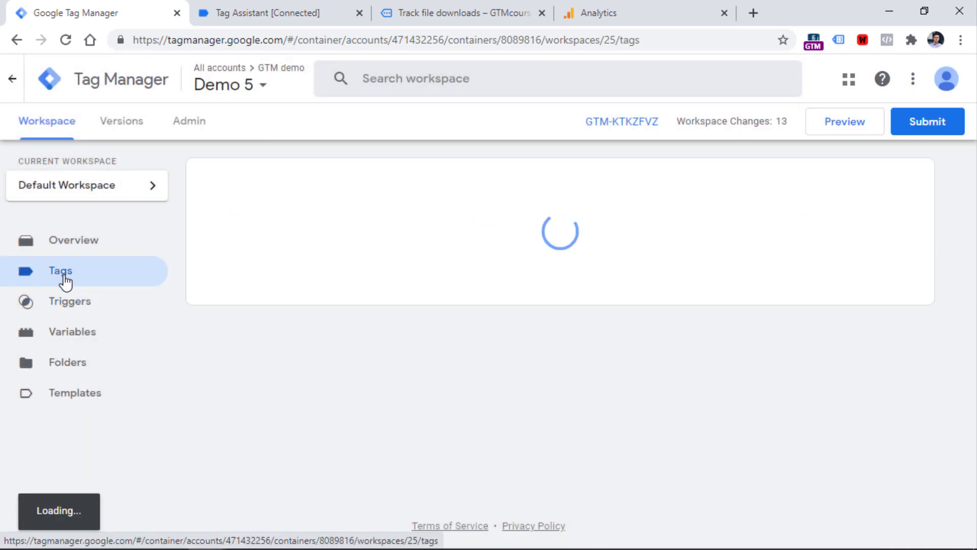
click(898, 181)
click(237, 244)
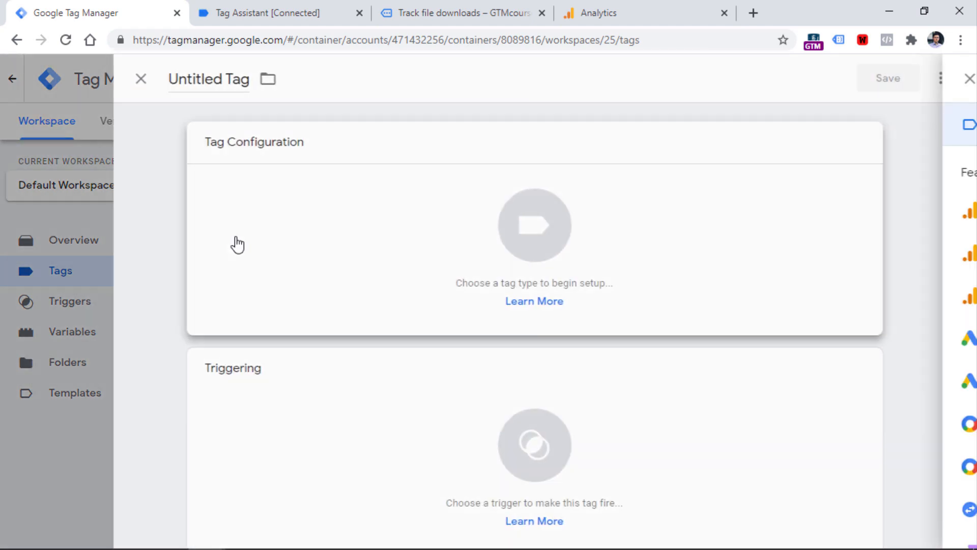
scroll(620, 176, down, 5)
scroll(623, 163, up, 5)
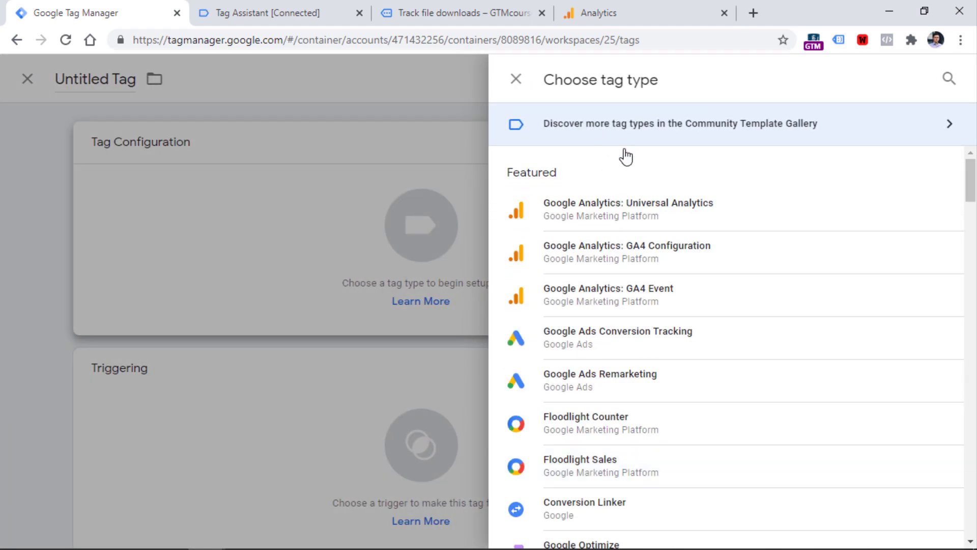
click(602, 295)
click(279, 295)
click(276, 344)
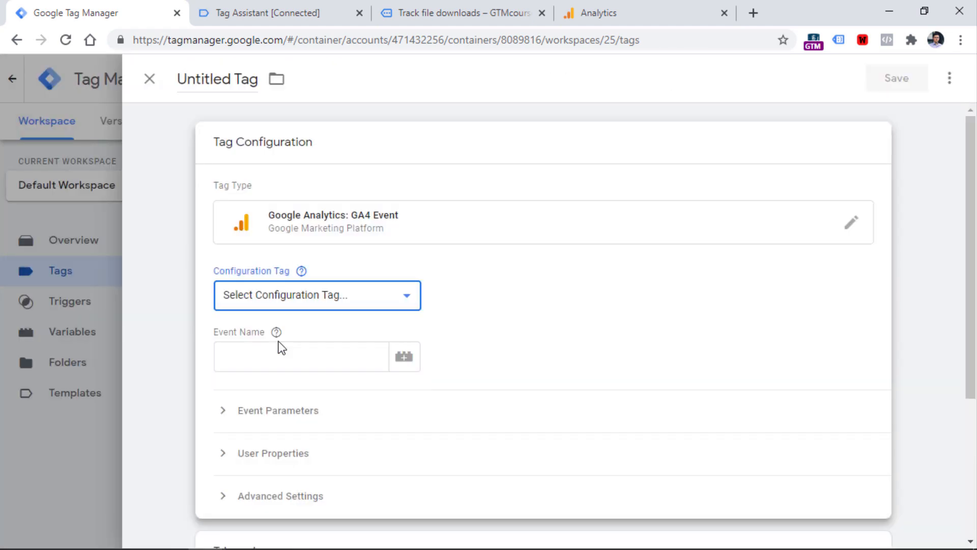
- Set the tag's event name to important_document_click
click(307, 366)
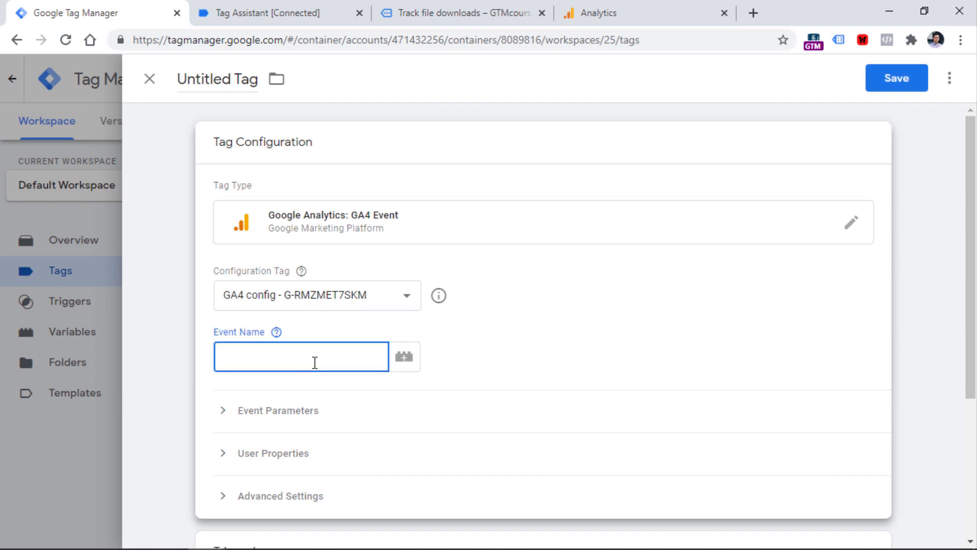
text(importnat)
key(BackSpace)
key(BackSpace)
text(ant_document_click)
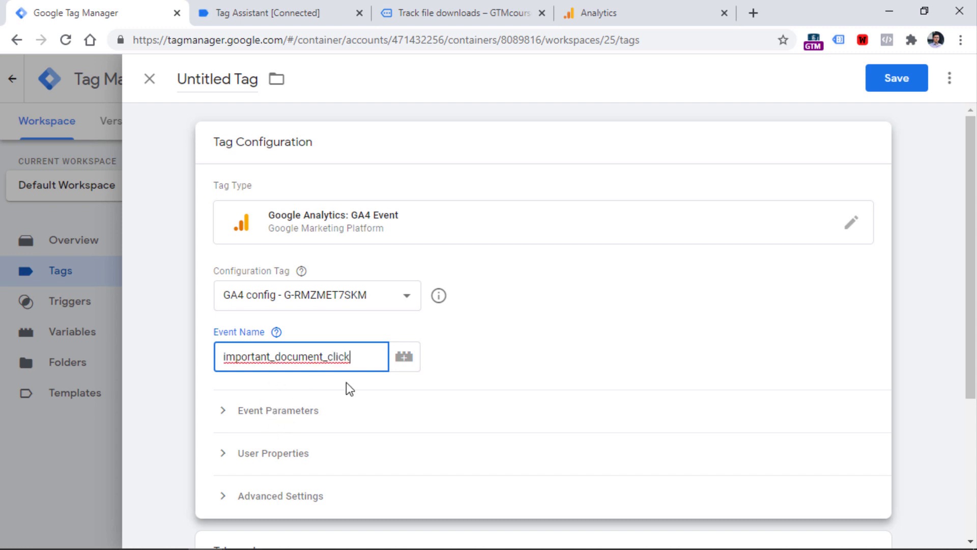
drag(360, 356, 222, 361)
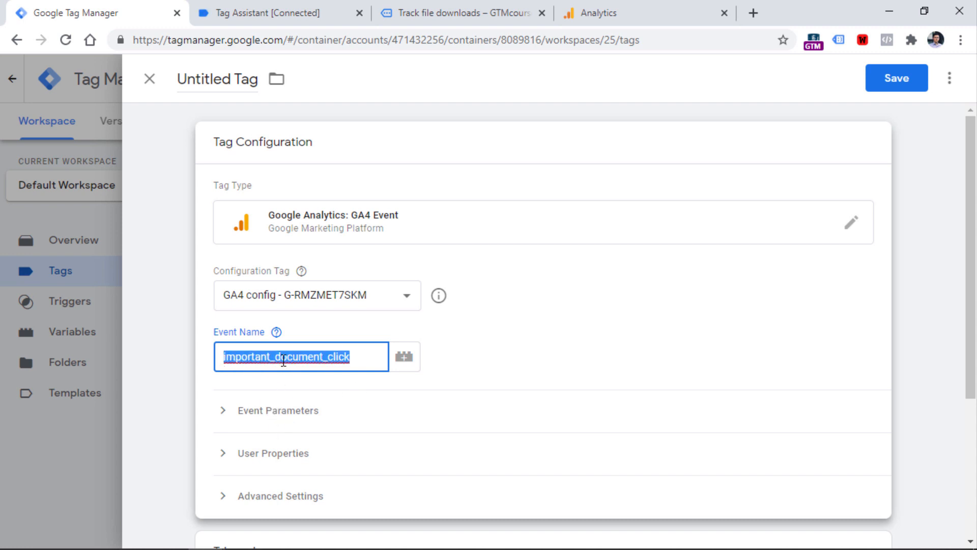
- Assign the "Link click - important document" trigger to the GA4 event tag
scroll(266, 429, down, 4)
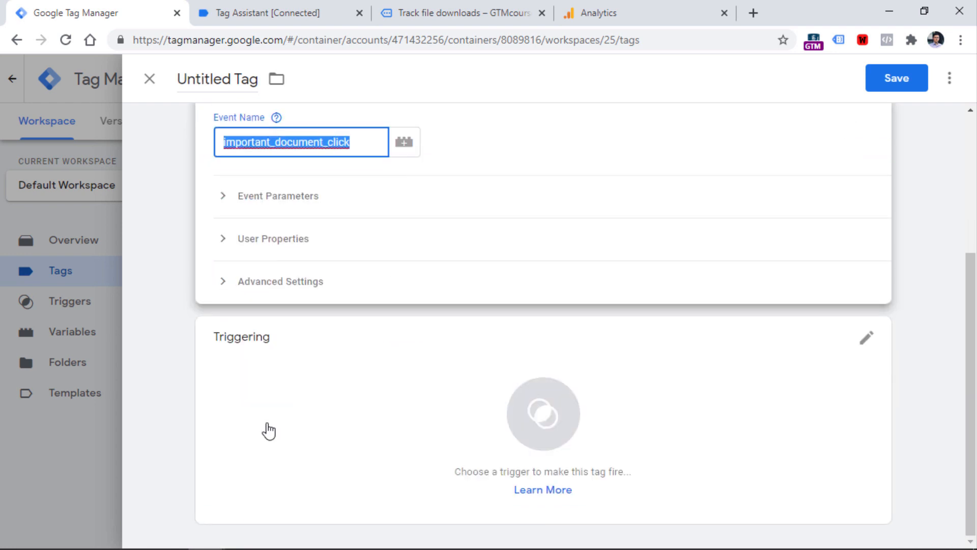
click(266, 429)
click(236, 189)
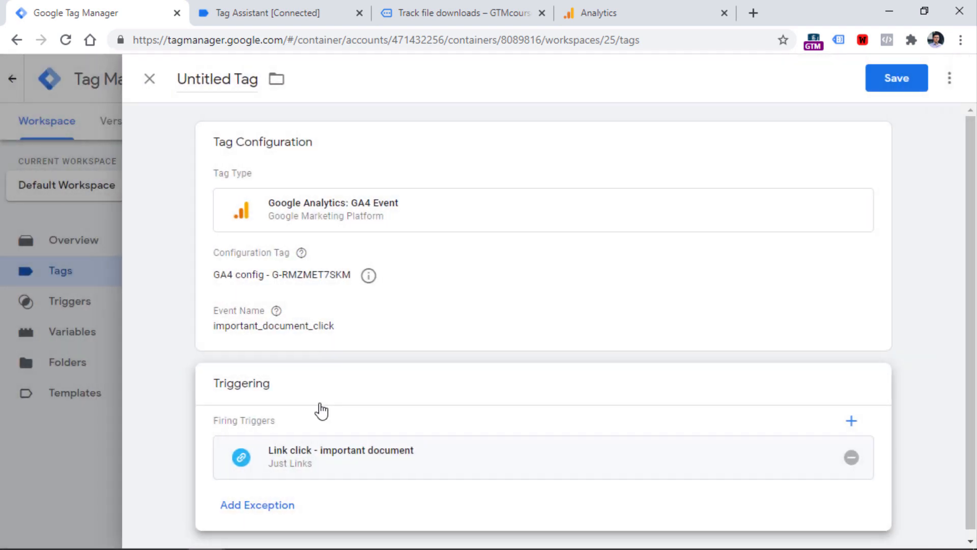
- Name the tag "GA4 Event - important_link_click" and save it
click(200, 86)
text(GA4 Eve)
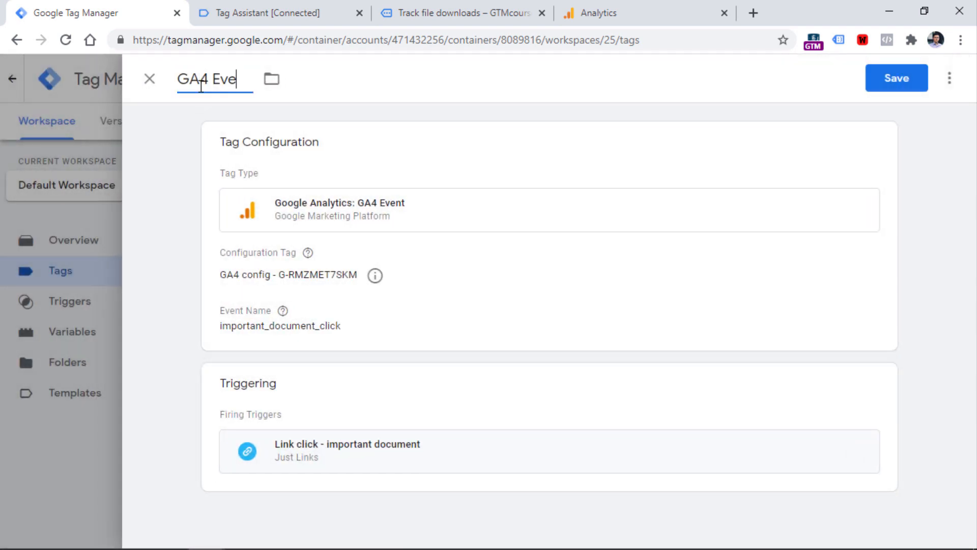
text(nt - important_link_click)
click(888, 86)
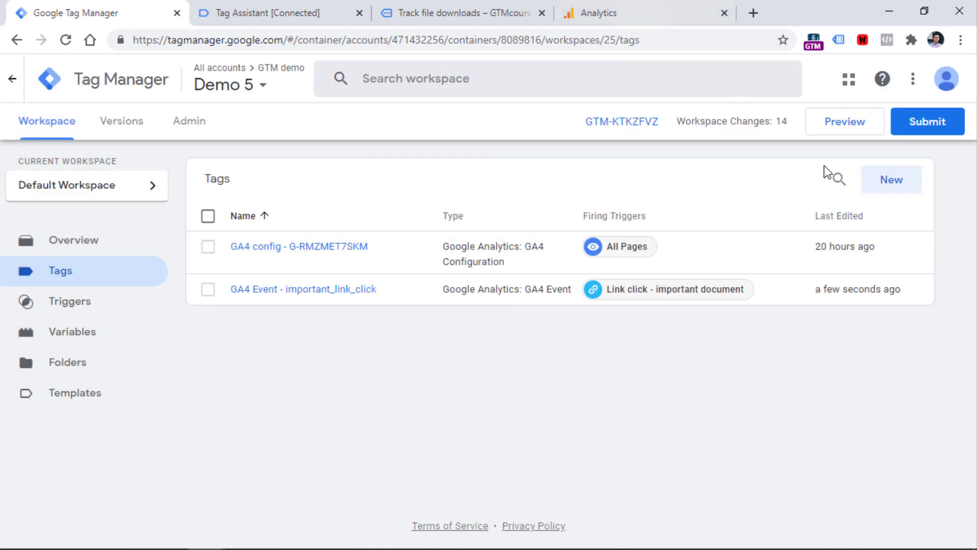
- Test the container in preview mode by downloading the PDF, and check in Tag Assistant which tags fired on Link Click
click(847, 131)
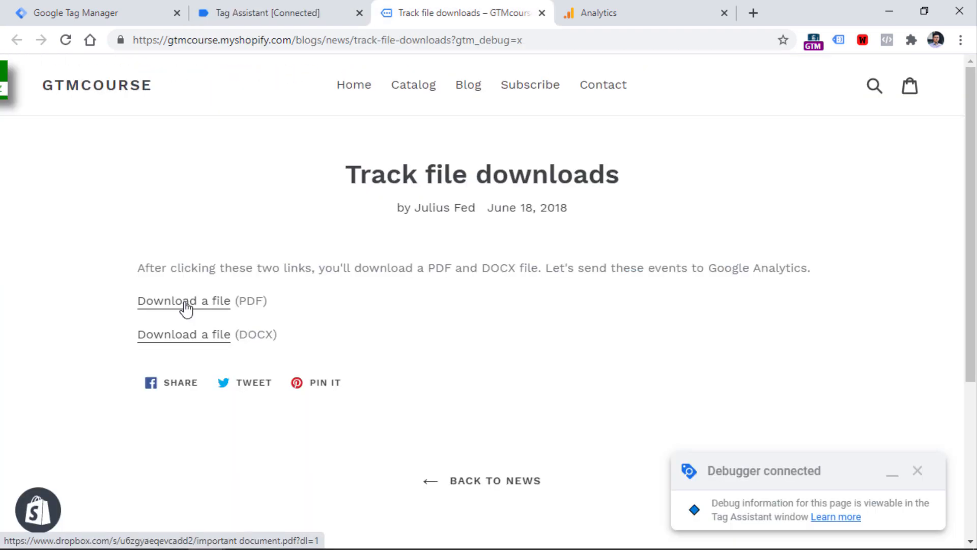
click(185, 307)
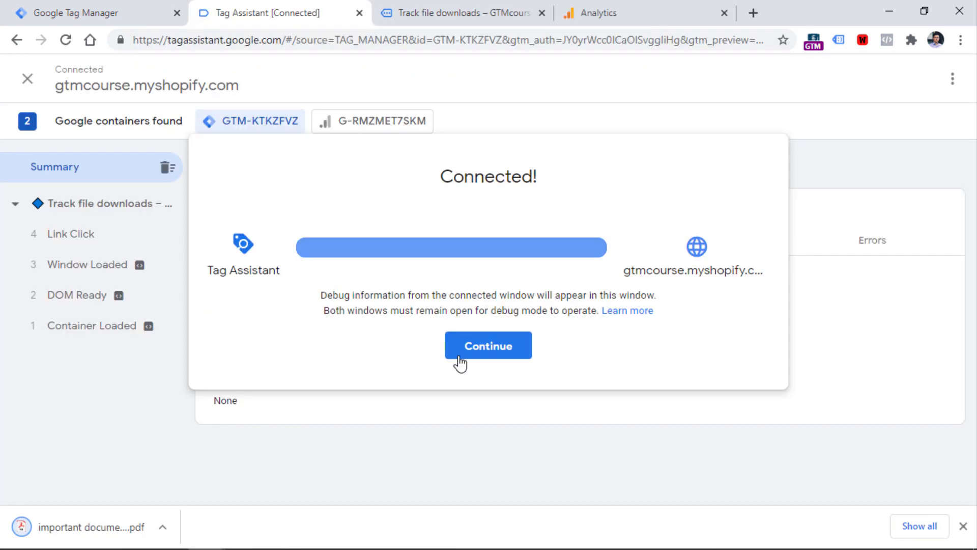
click(459, 357)
click(85, 236)
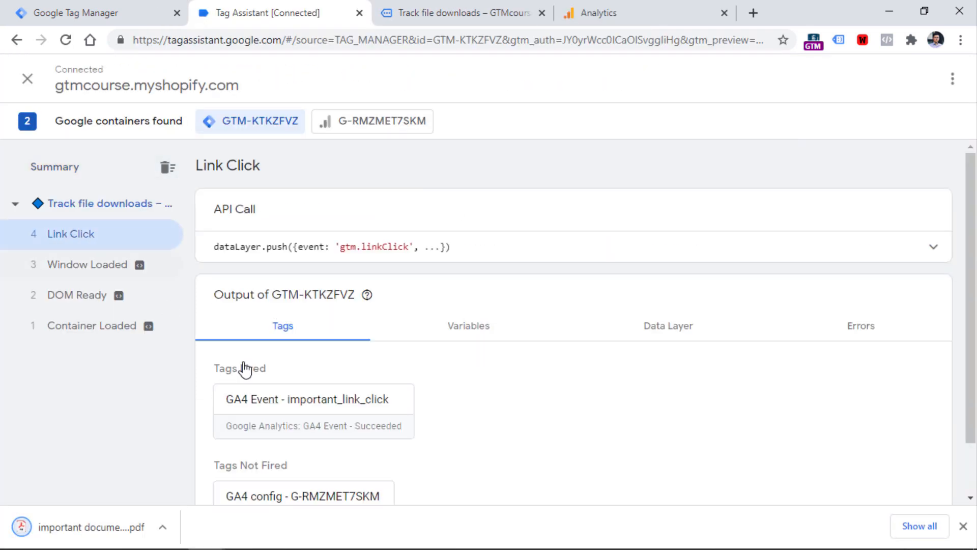
click(963, 525)
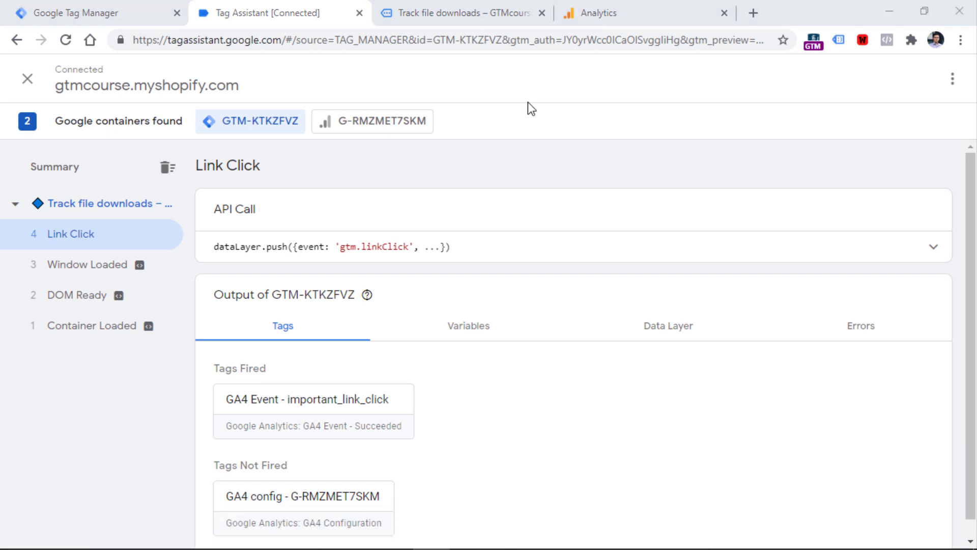
- Switch to Google Analytics, open DebugView and copy the important_document_click event name from the event stream
click(646, 11)
scroll(83, 298, down, 3)
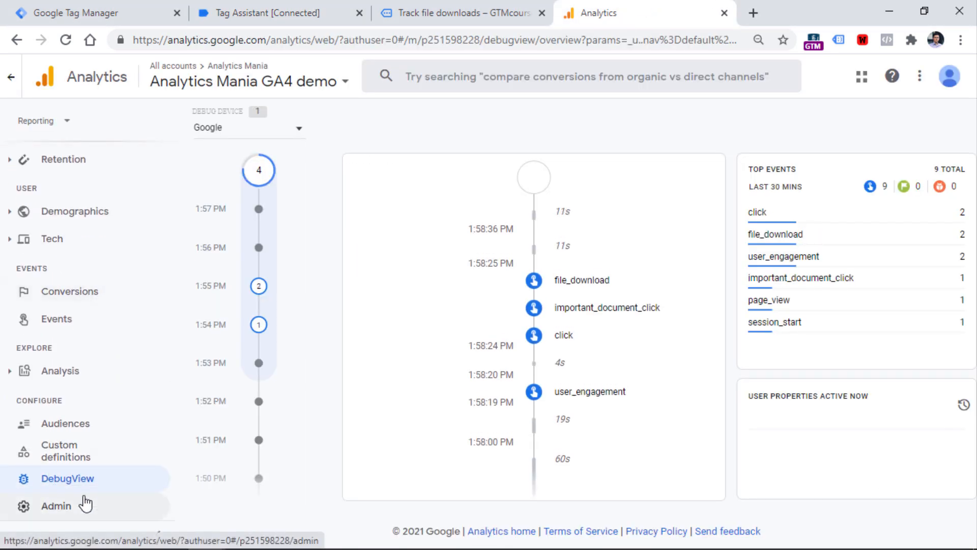
click(47, 483)
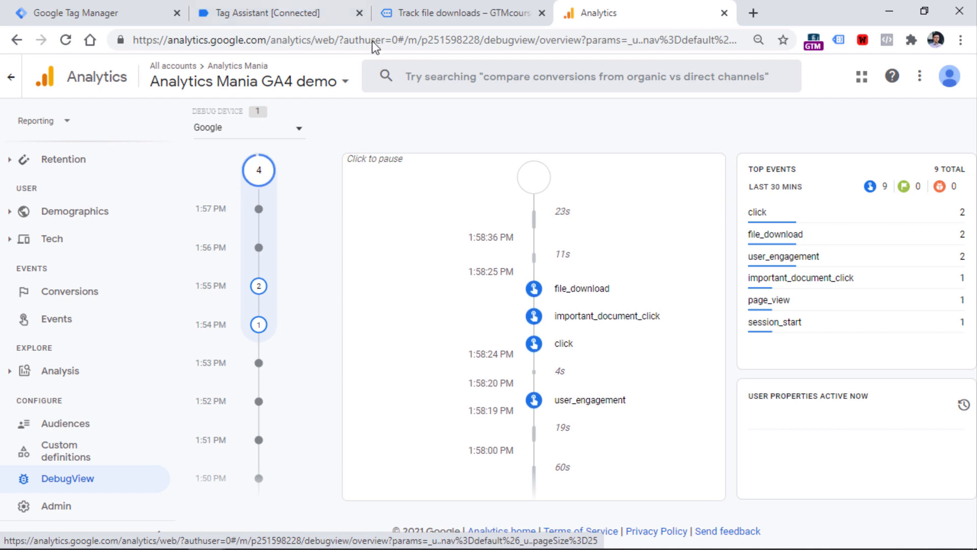
drag(667, 326, 571, 356)
key(ctrl+c)
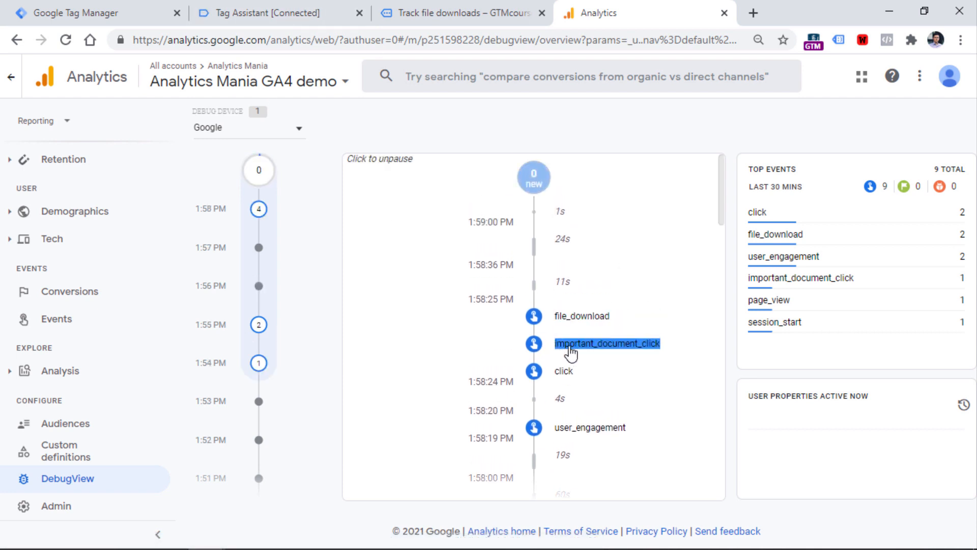
- Register important_document_click as a new conversion event and save it
click(85, 300)
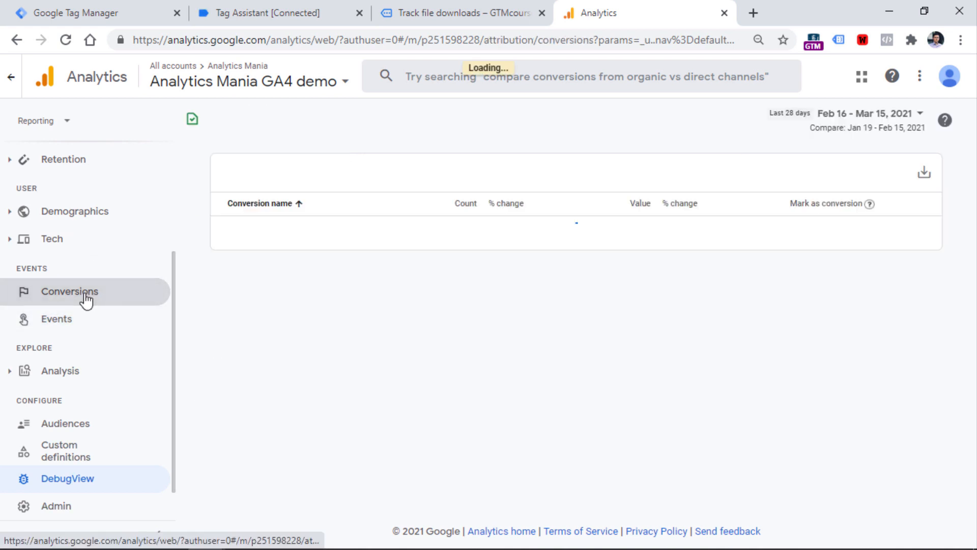
click(534, 264)
key(ctrl+v)
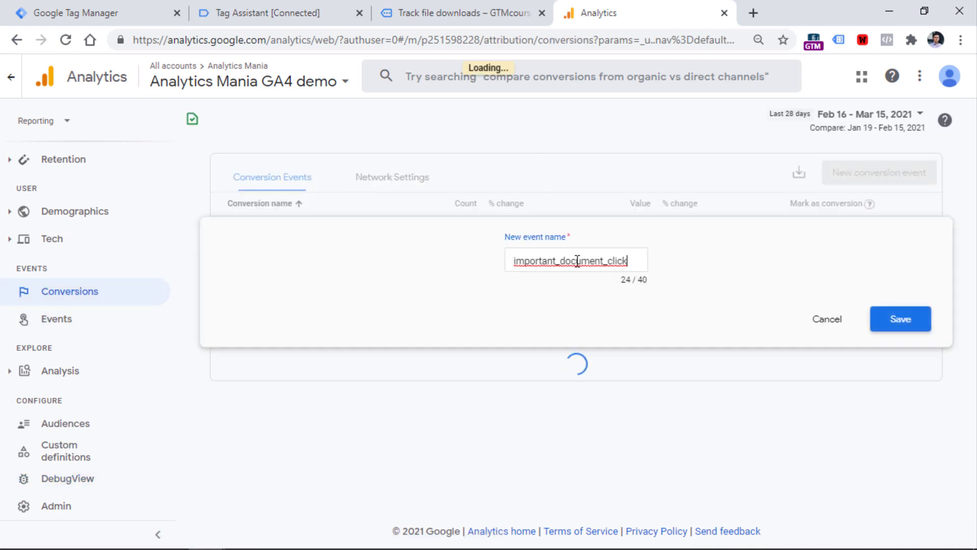
click(896, 318)
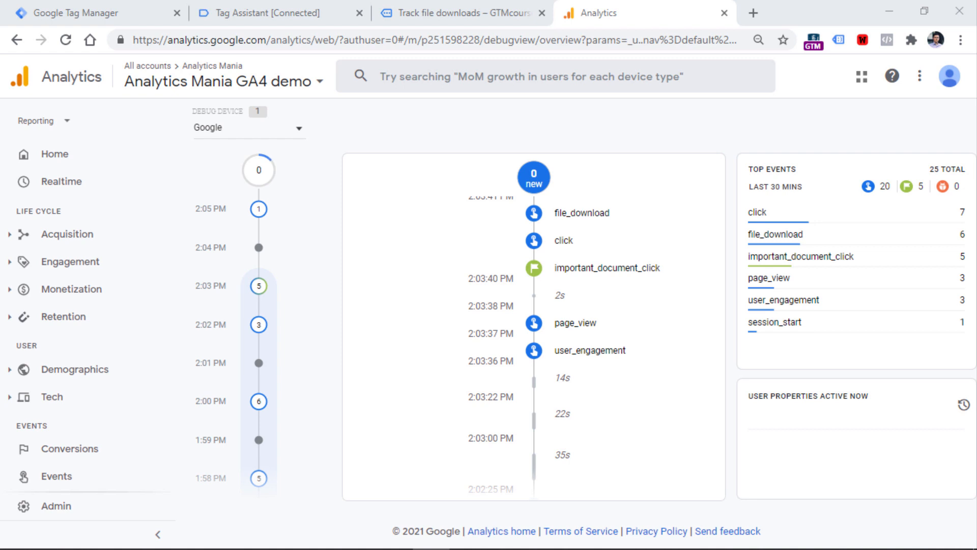
- Download the PDF again from the Track file downloads page and check in DebugView how important_document_click is registered
click(389, 6)
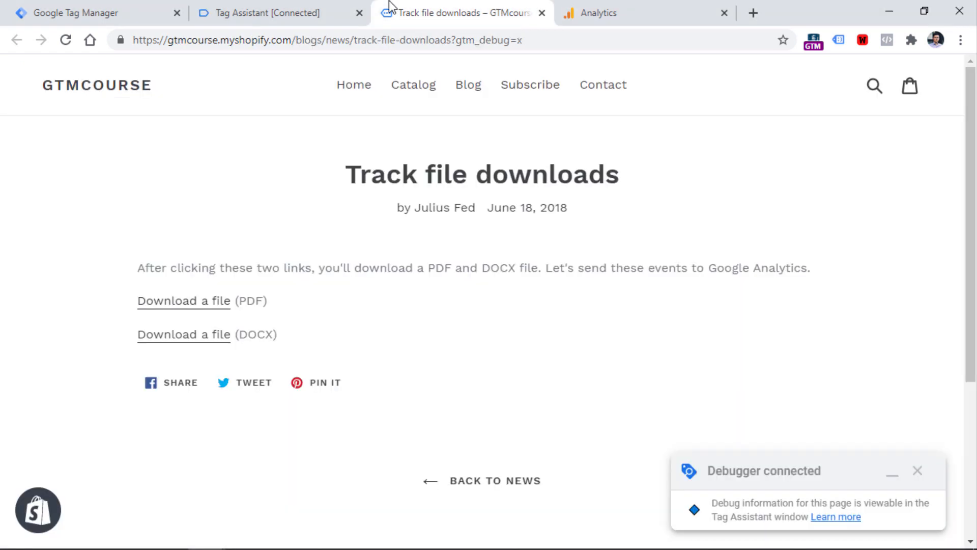
click(649, 6)
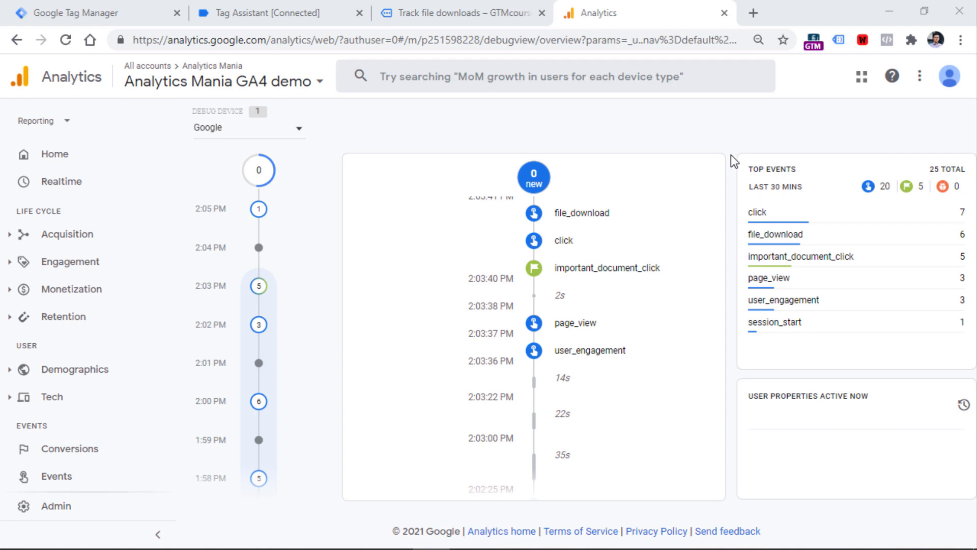
click(468, 3)
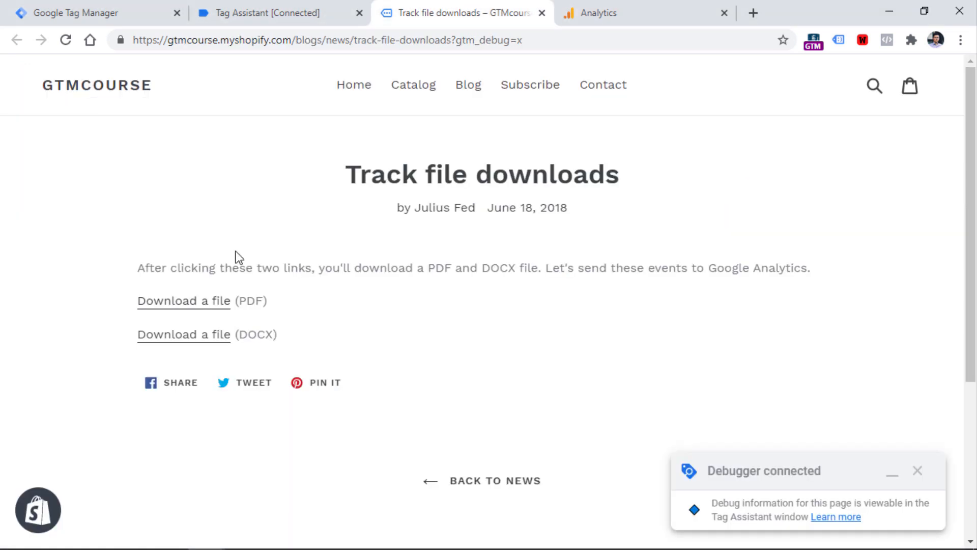
click(192, 303)
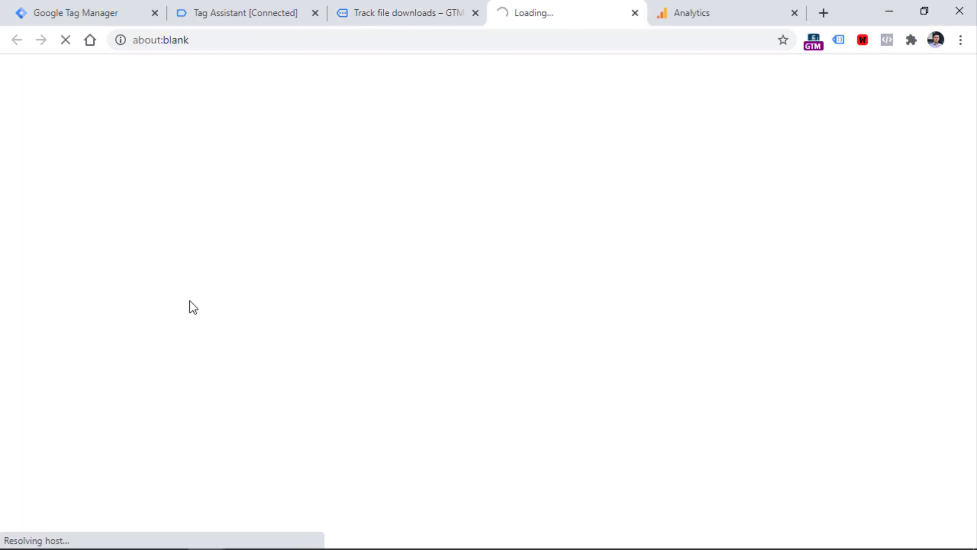
click(595, 13)
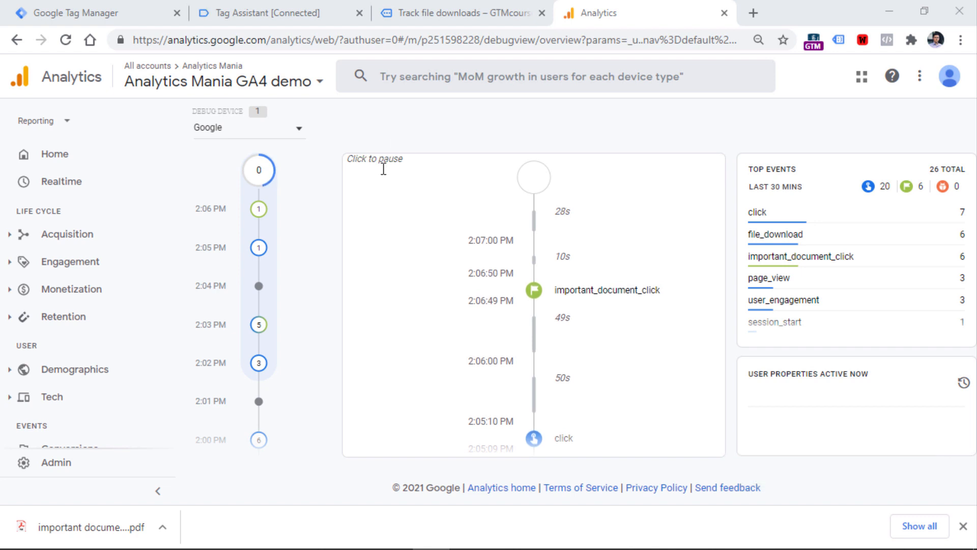
- Open the Audiences list and start a new custom audience from scratch
scroll(131, 276, down, 4)
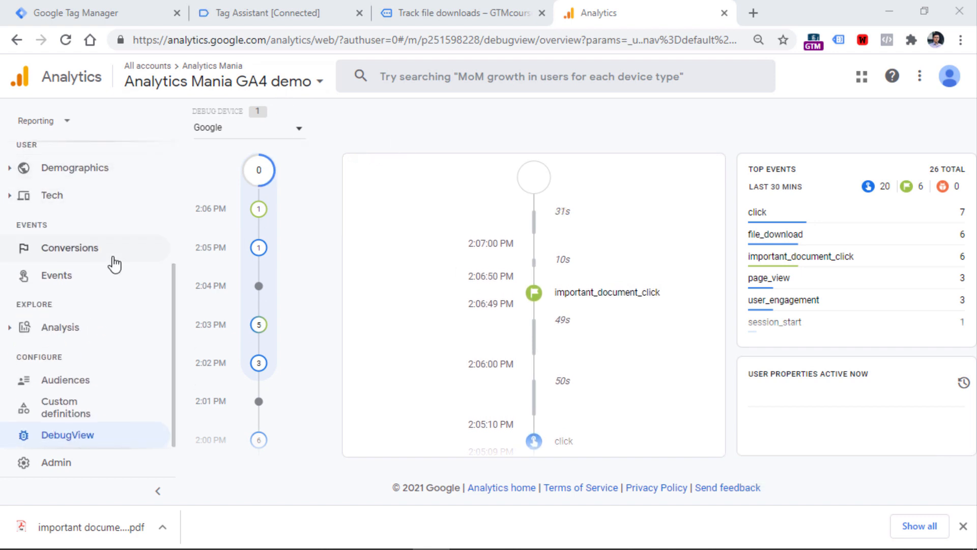
click(72, 386)
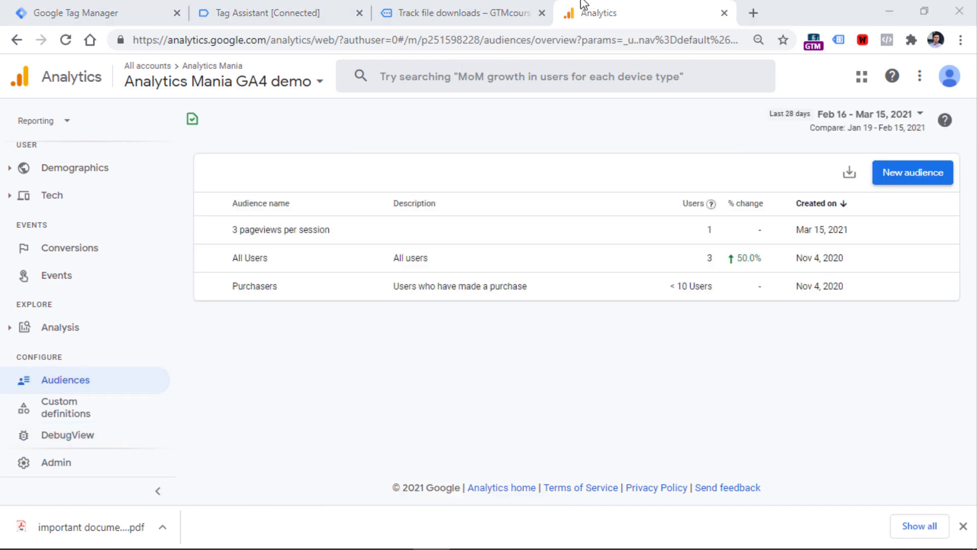
click(463, 12)
click(107, 8)
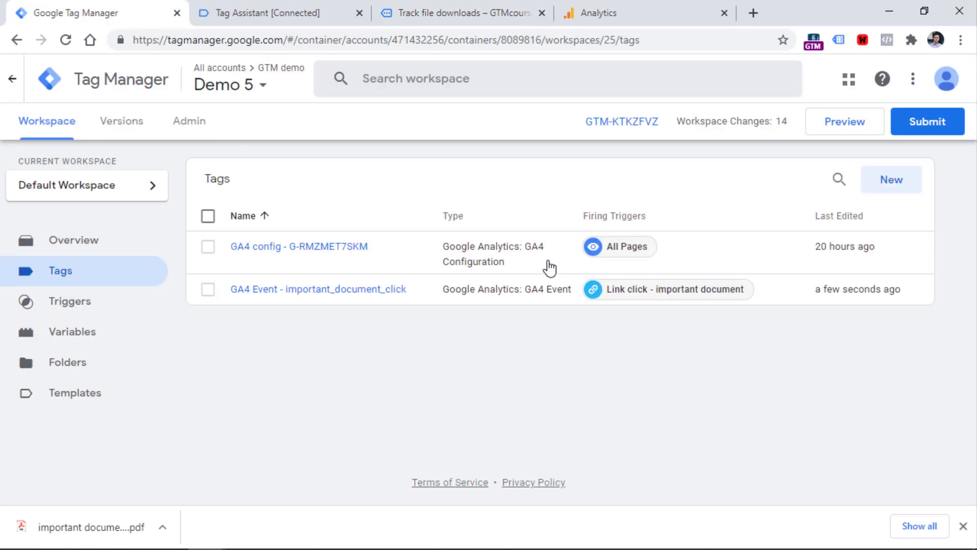
click(609, 8)
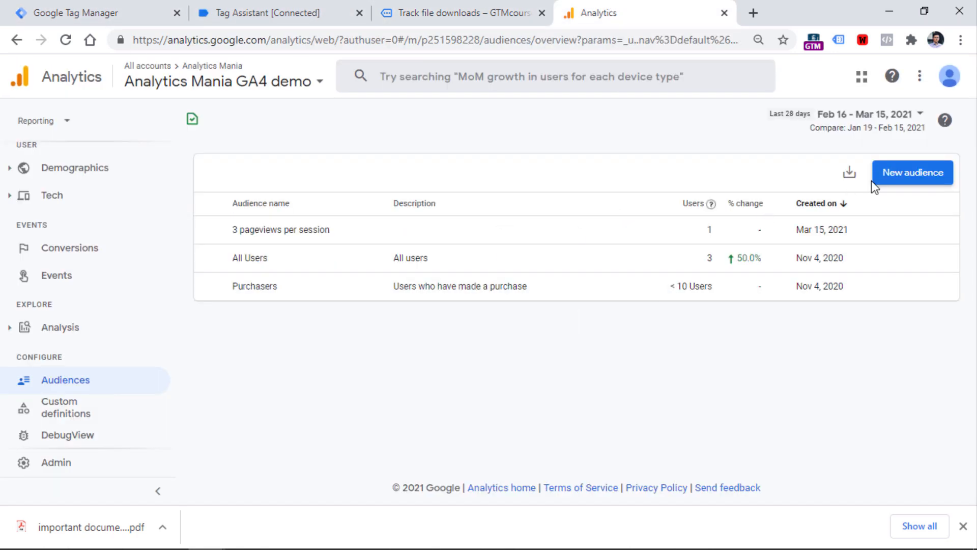
click(914, 178)
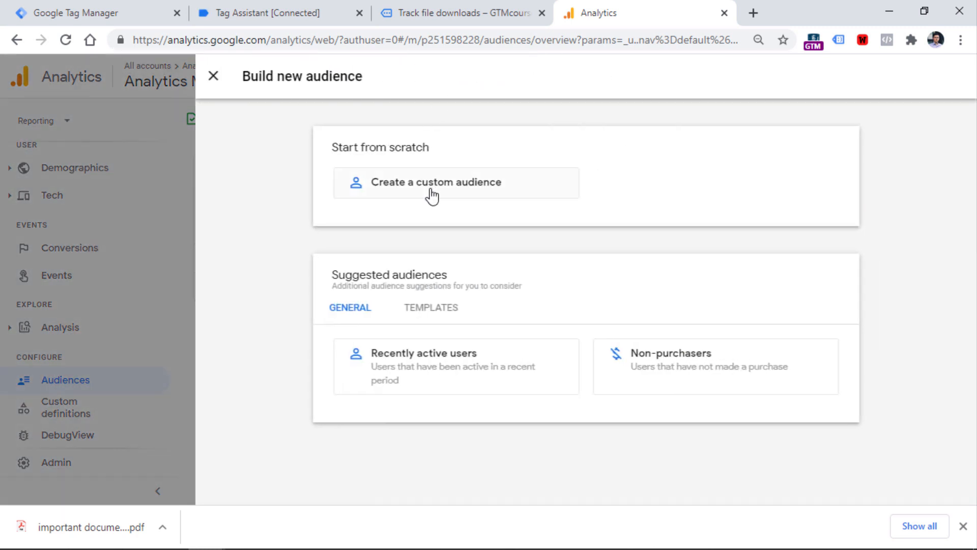
click(449, 192)
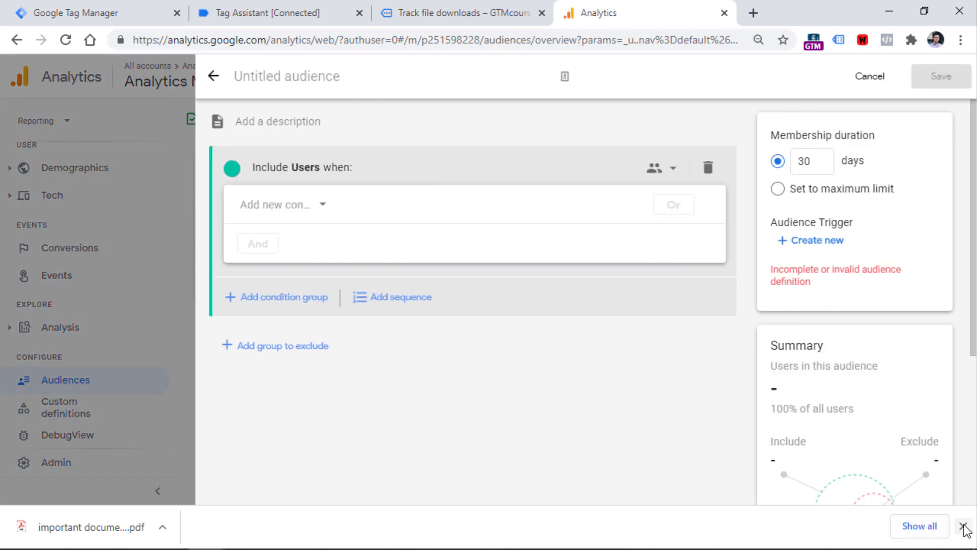
- Replace the default condition group of the untitled audience with a sequence
click(963, 527)
click(708, 169)
click(392, 202)
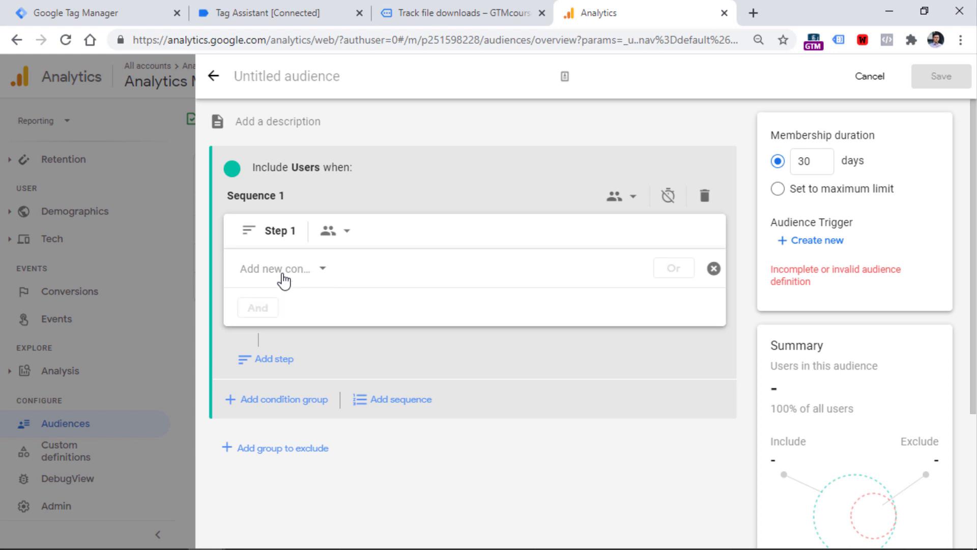
- Set the sequence's Step 1 condition to session_start and scope the sequence to "Within the same session"
click(282, 274)
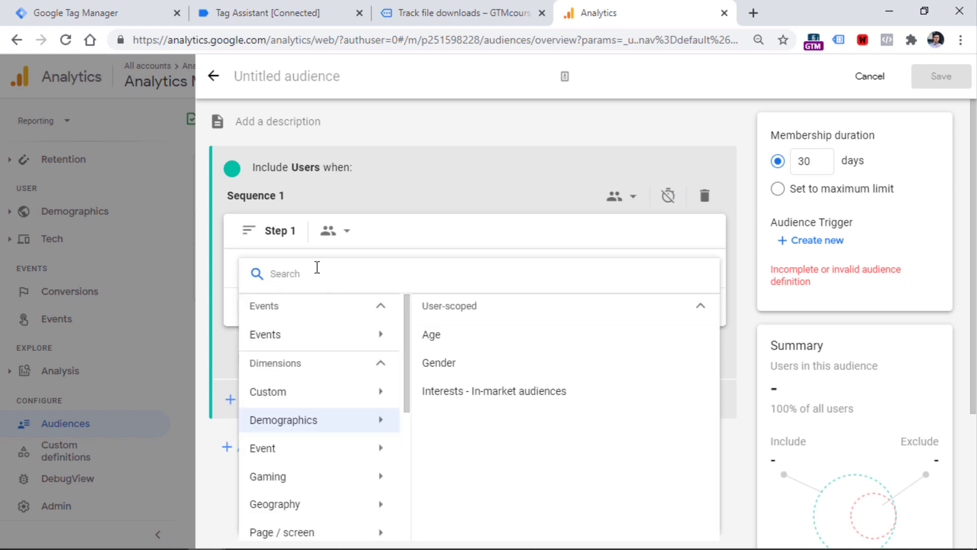
text(session)
click(382, 343)
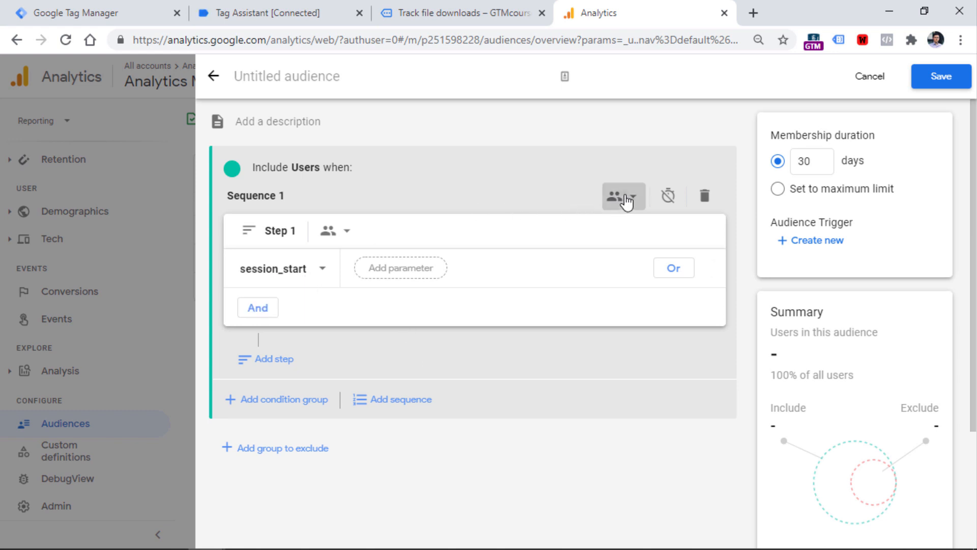
click(624, 197)
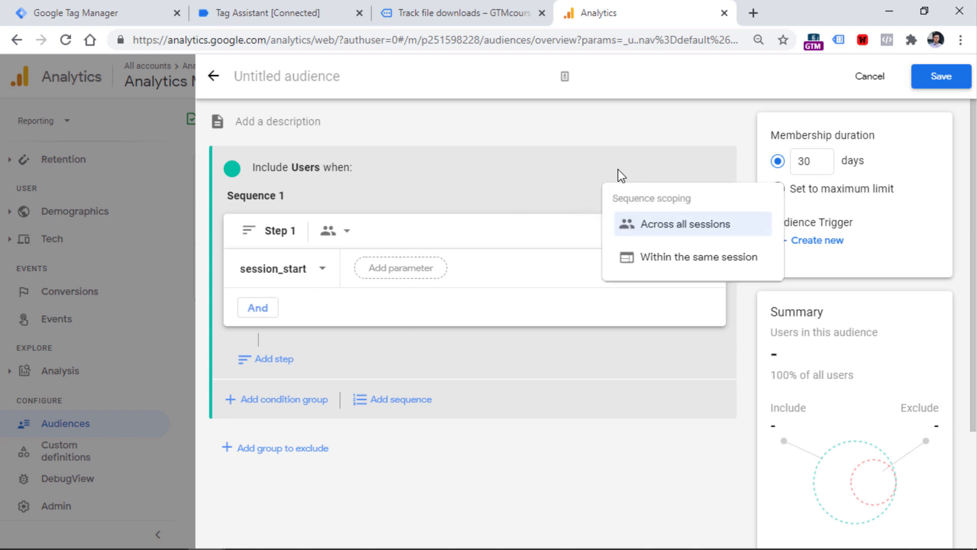
click(673, 261)
- Add a second step to the sequence and copy the important_document_click event name from the fired tag's details in Tag Assistant
click(272, 360)
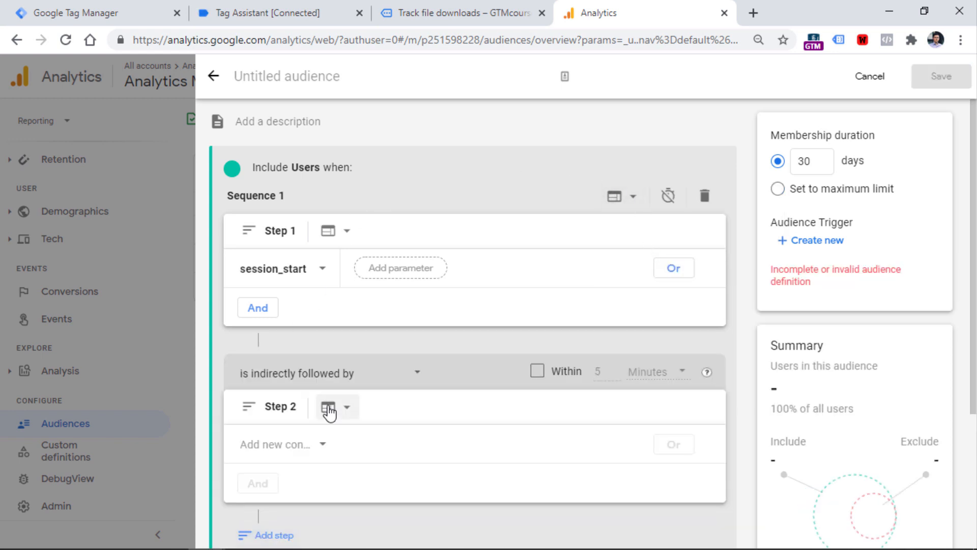
click(297, 446)
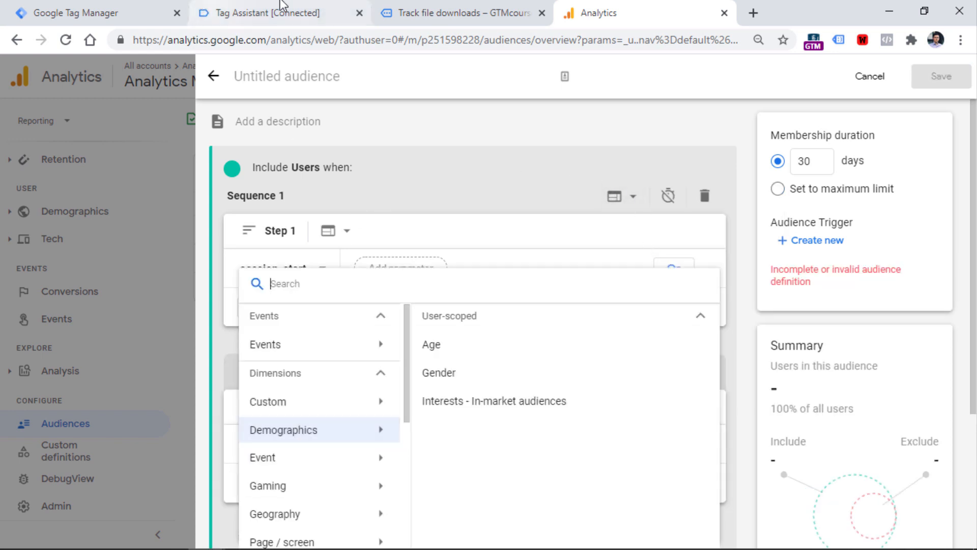
click(396, 9)
click(325, 9)
click(323, 407)
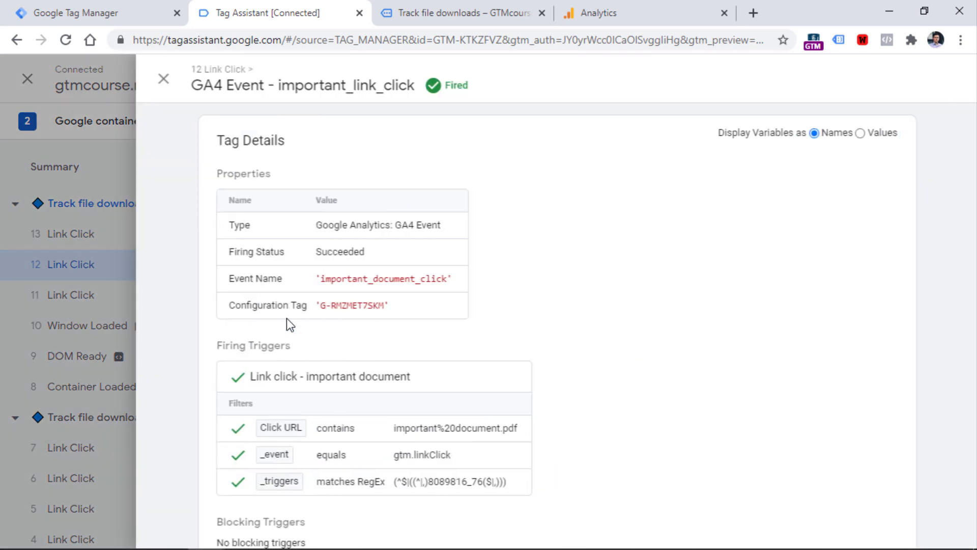
drag(415, 280, 433, 281)
key(ctrl+c)
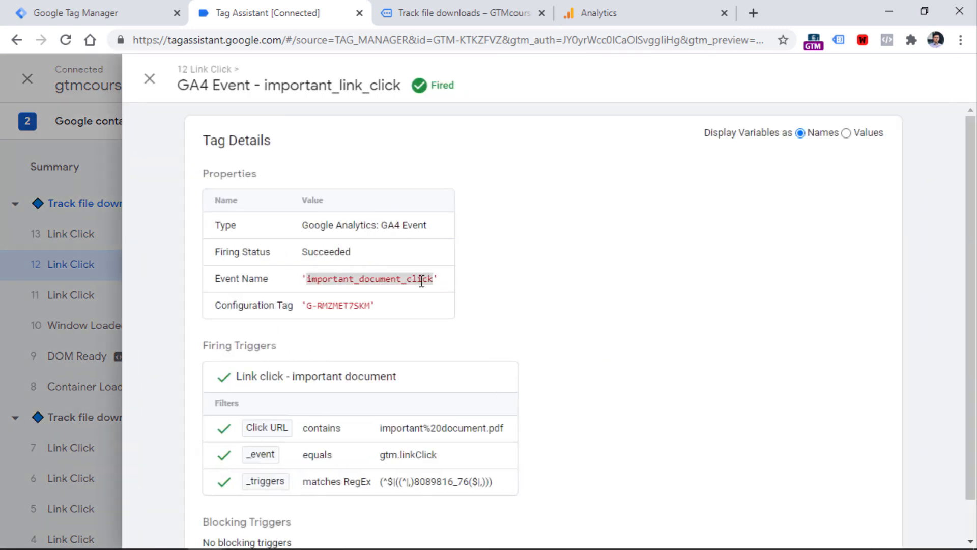
right_click(427, 283)
click(375, 281)
- Copy the event name from the GA4 event tag in Tag Manager and set the audience's Step 2 condition in Analytics to important_document_click
key(ctrl+shift+Tab)
click(317, 291)
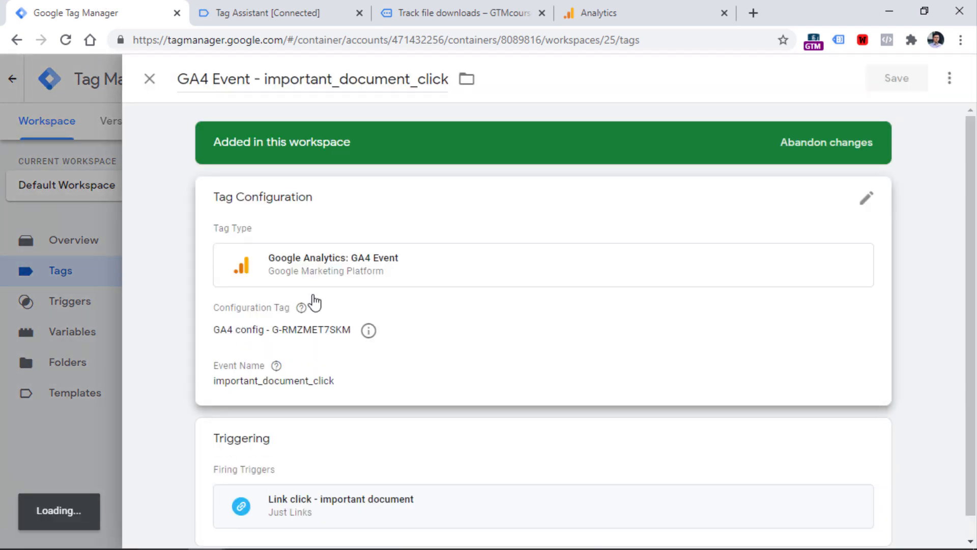
scroll(336, 336, down, 1)
click(355, 359)
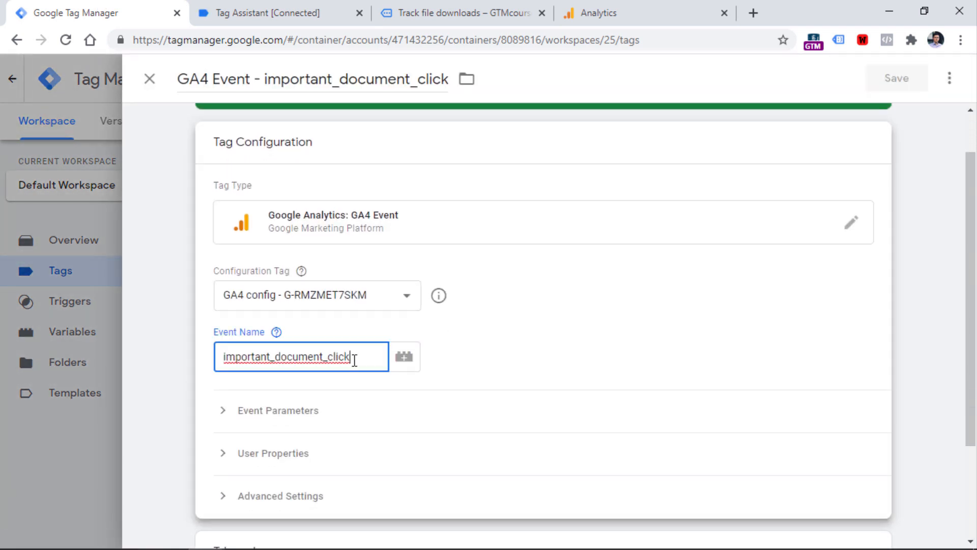
double_click(355, 357)
click(598, 13)
key(ctrl+v)
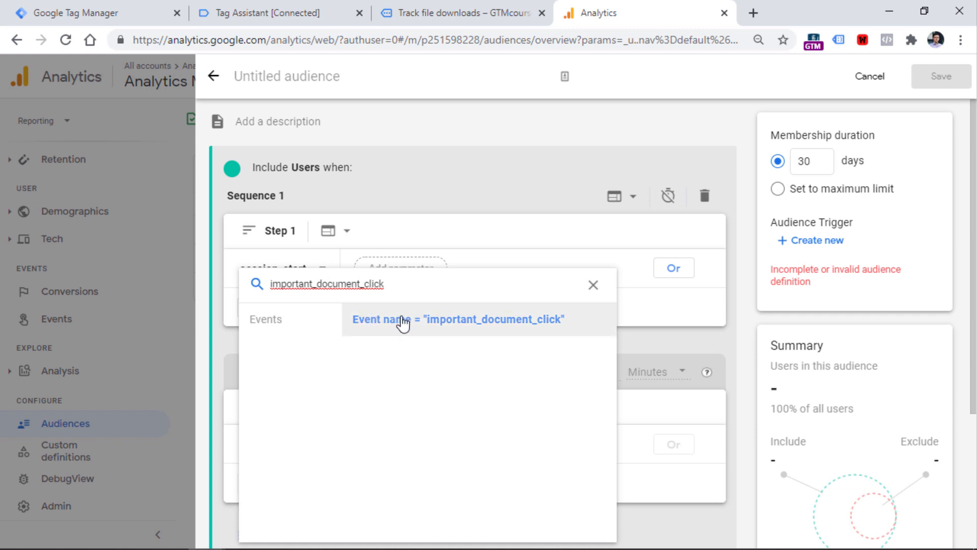
click(418, 325)
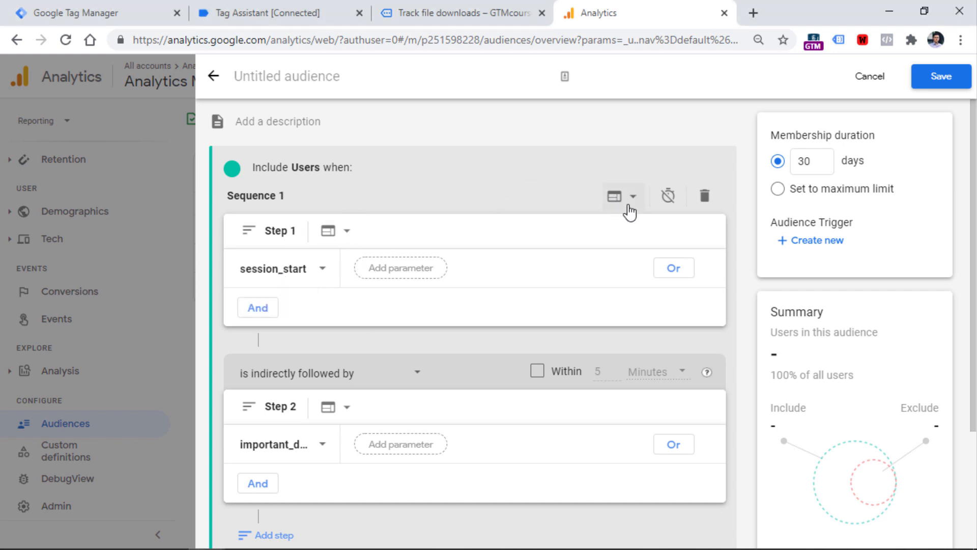
click(630, 201)
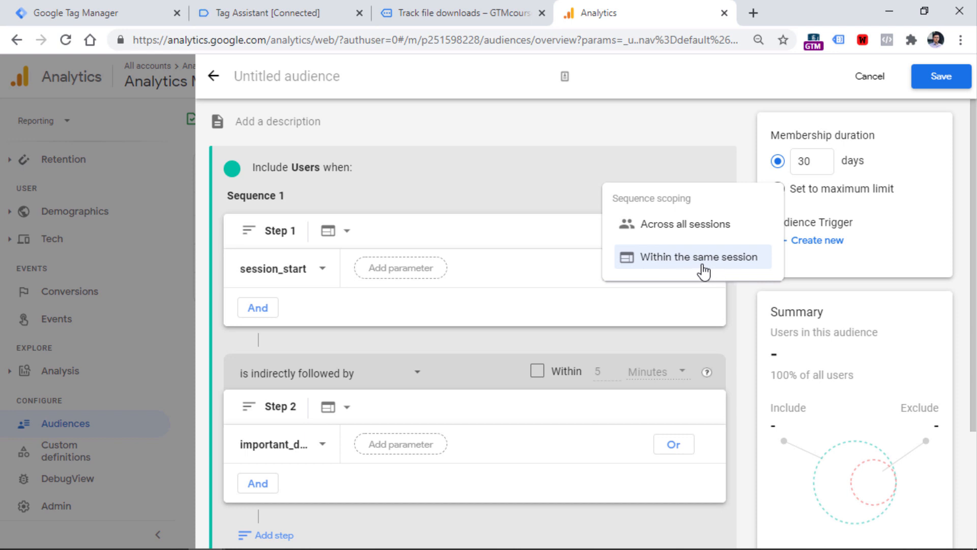
click(896, 241)
drag(772, 222, 855, 228)
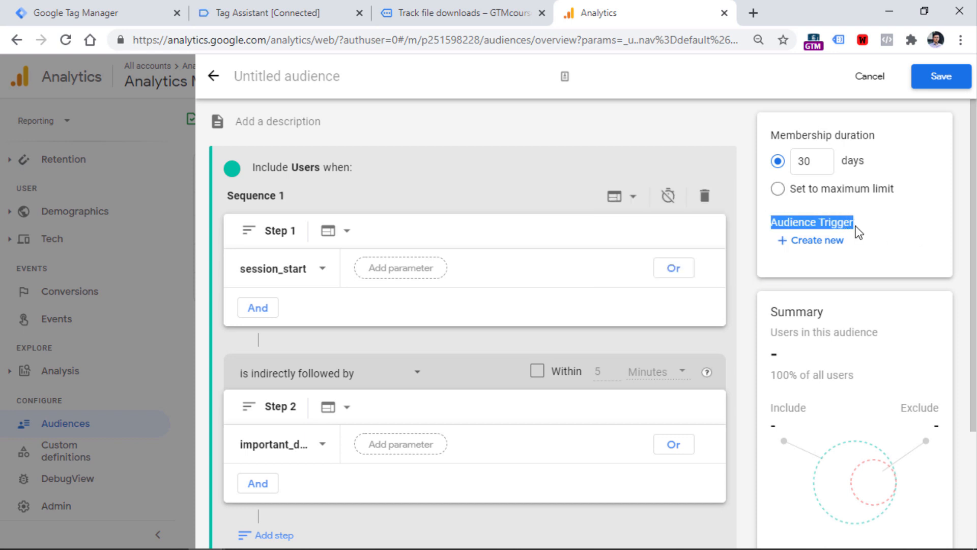
- Create a new audience trigger with the event name au_important_document_click
click(810, 250)
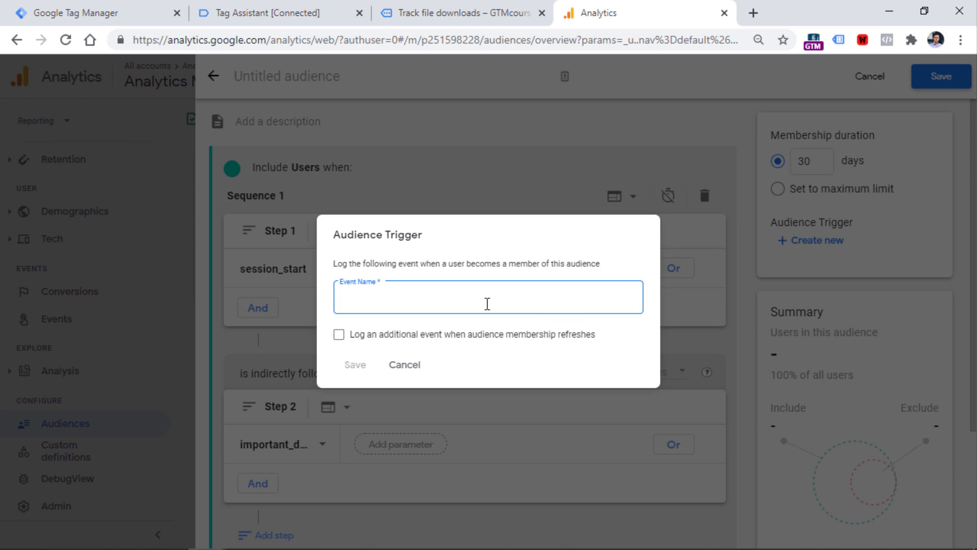
text(audi)
key(BackSpace)
key(BackSpace)
key(BackSpace)
key(BackSpace)
key(BackSpace)
key(BackSpace)
key(BackSpace)
key(BackSpace)
text(_document_click)
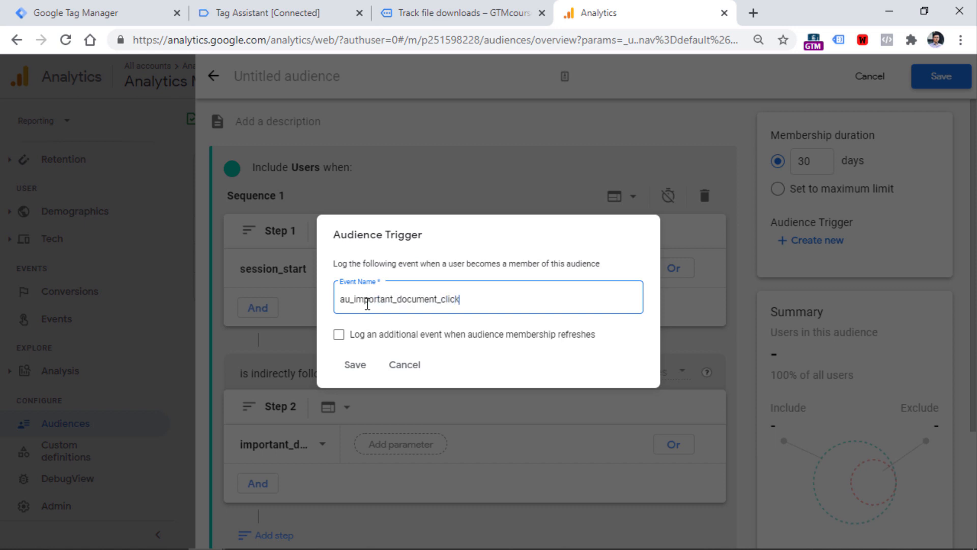
- Enable logging an additional event when audience membership refreshes, copy the trigger's event name and save the trigger
click(340, 336)
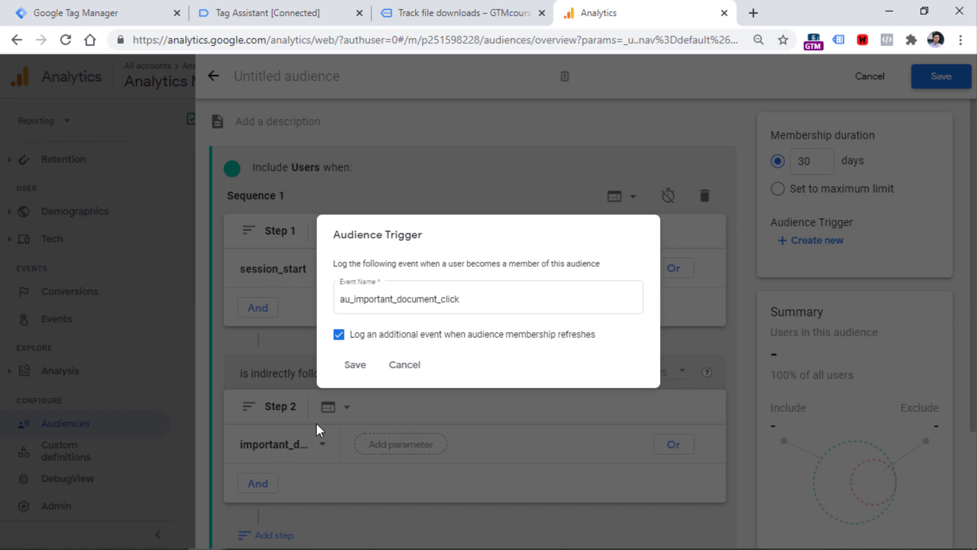
drag(344, 299, 375, 301)
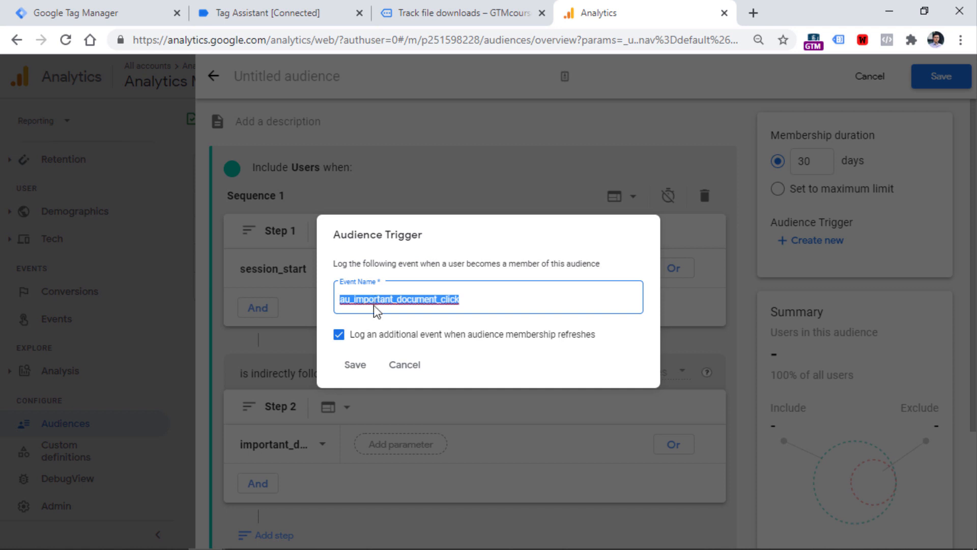
right_click(374, 299)
click(411, 390)
click(355, 365)
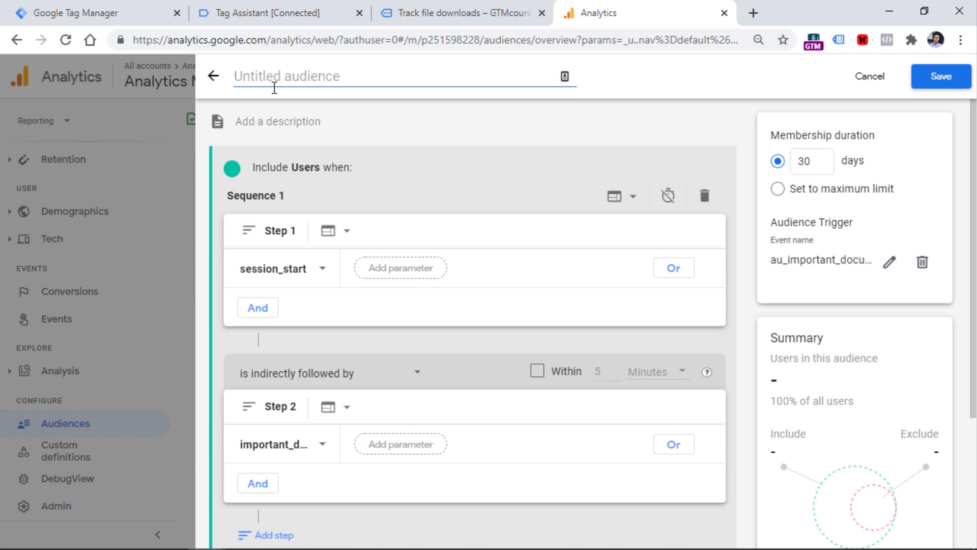
- Name the audience "Clicked important document link" and save it
key(ctrl+v)
click(941, 76)
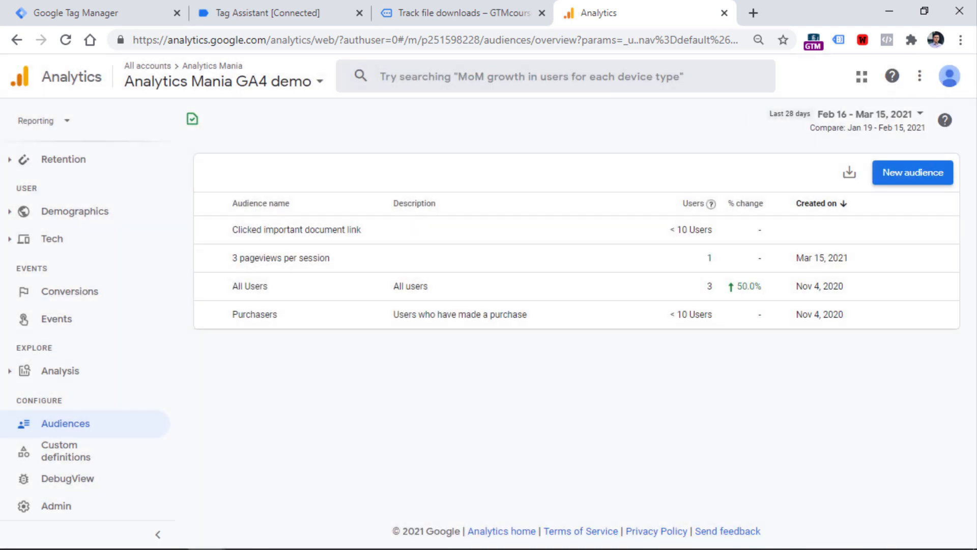
- Create and save a new conversion event named au_important_document_click
click(72, 297)
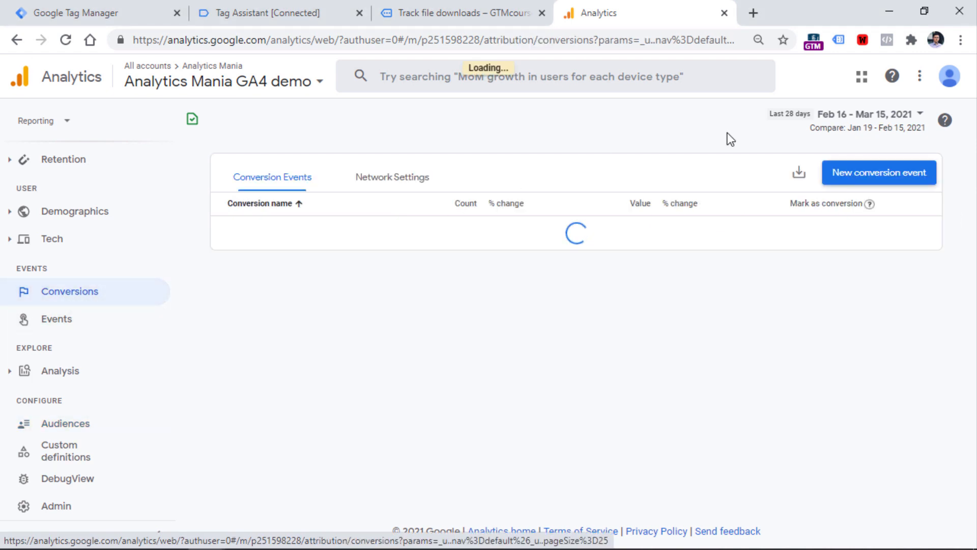
click(879, 173)
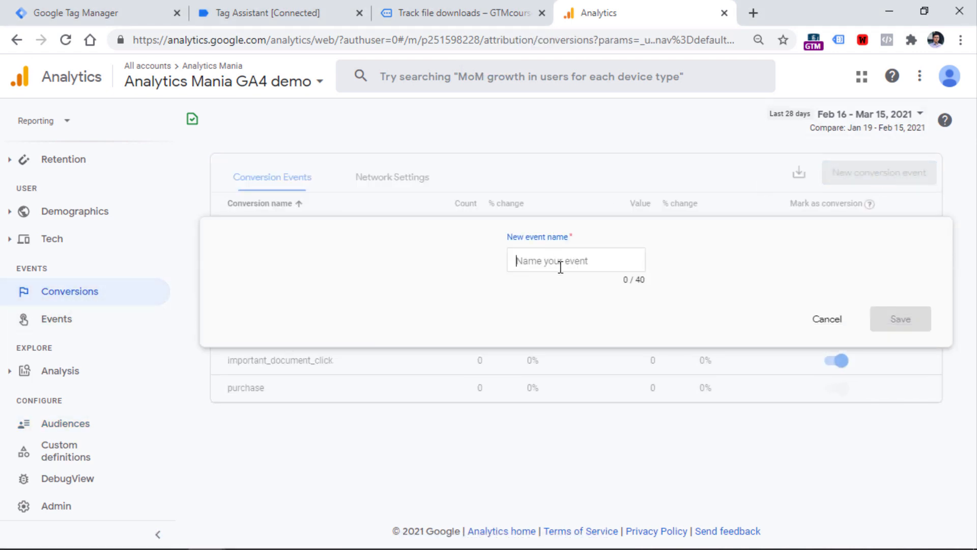
key(ctrl+v)
drag(517, 261, 644, 258)
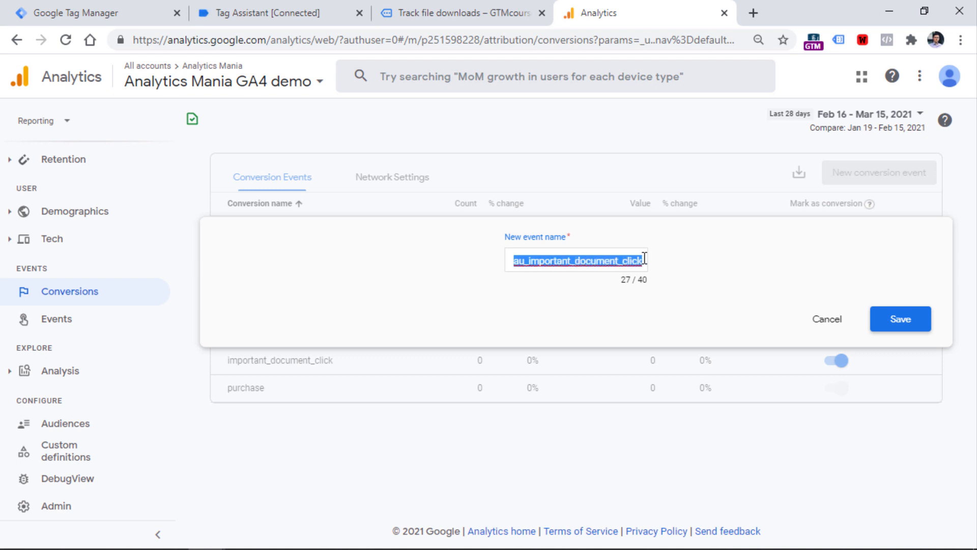
click(577, 262)
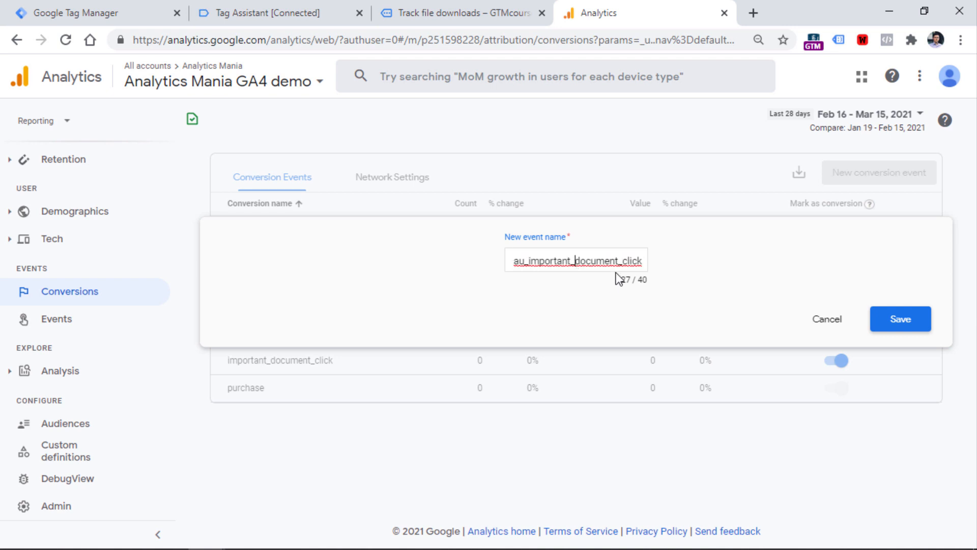
drag(644, 260, 515, 263)
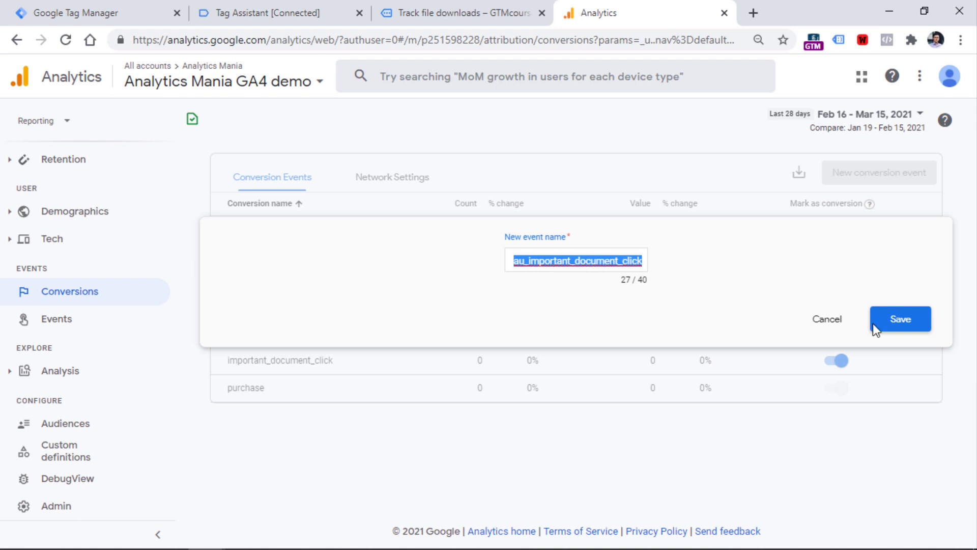
click(903, 323)
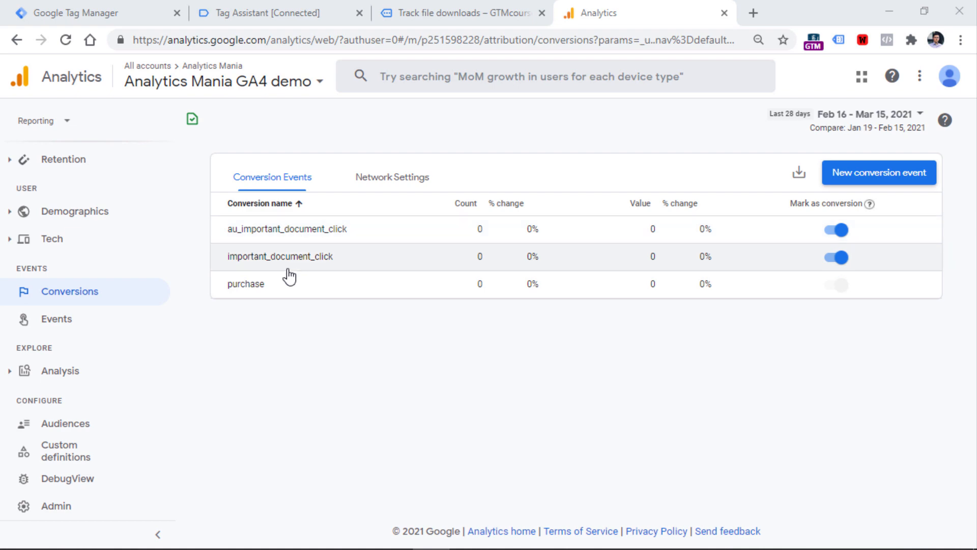
- Close the GA4 Event - important_document_click tag in Tag Manager and return to Analytics DebugView
click(118, 13)
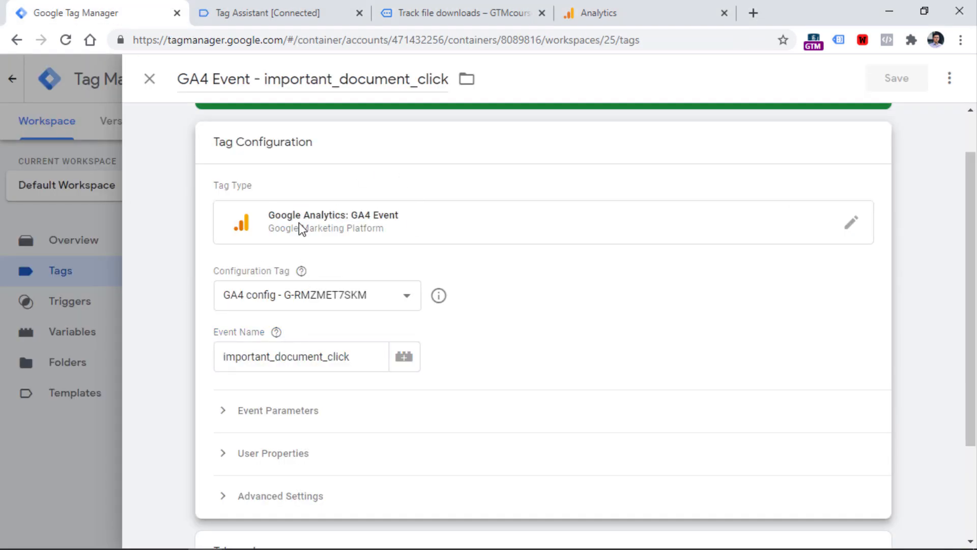
click(149, 79)
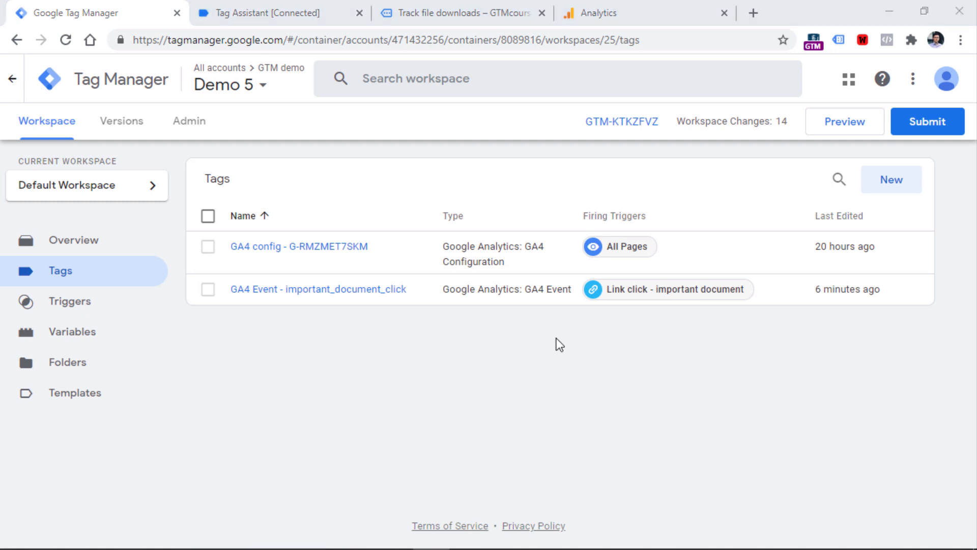
click(628, 8)
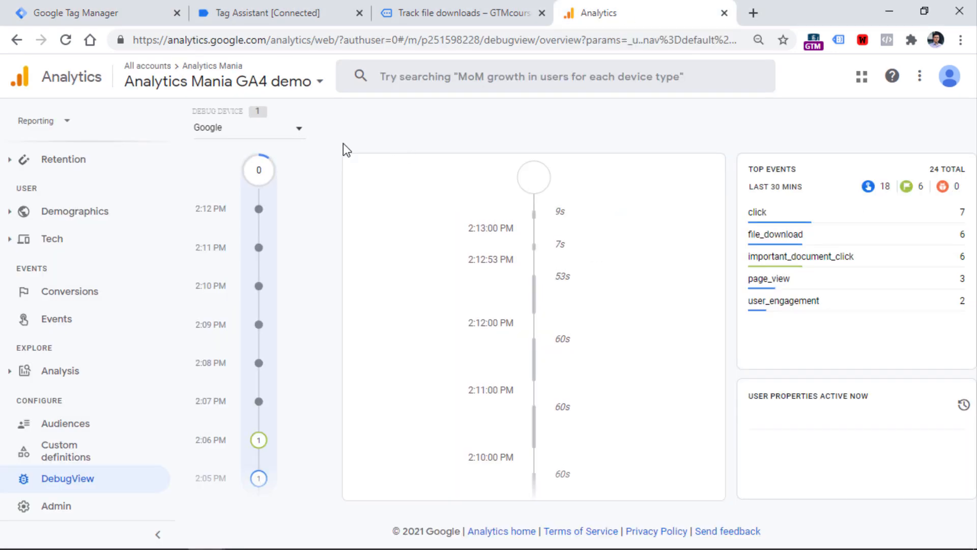
- Clear the _ga cookies of the Track file downloads page in the developer tools, close the tools and reload the page
click(459, 6)
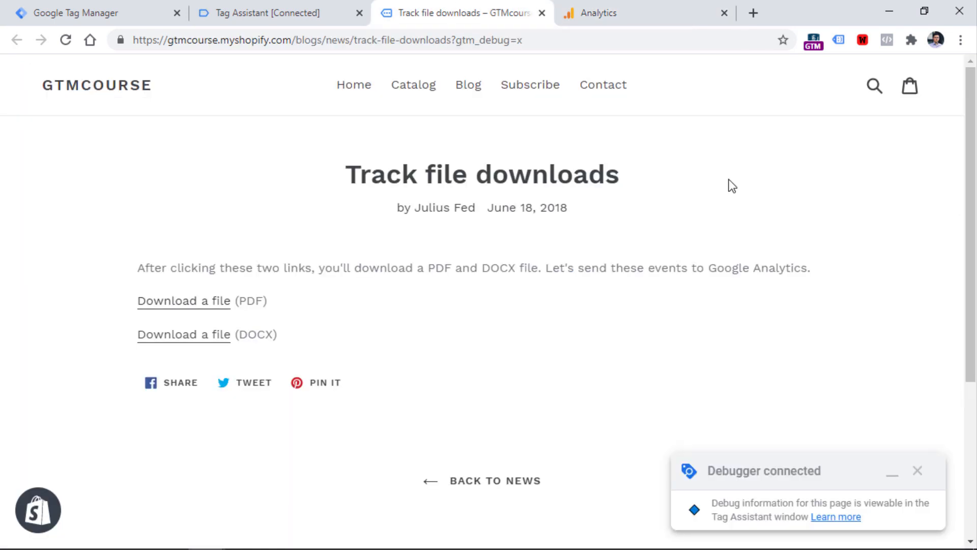
key(ctrl+shift+i)
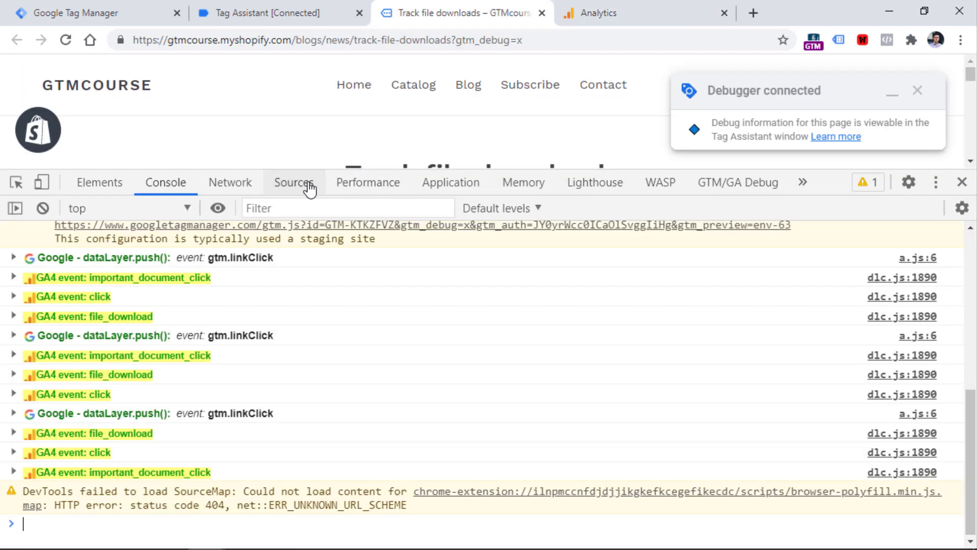
click(305, 188)
click(451, 182)
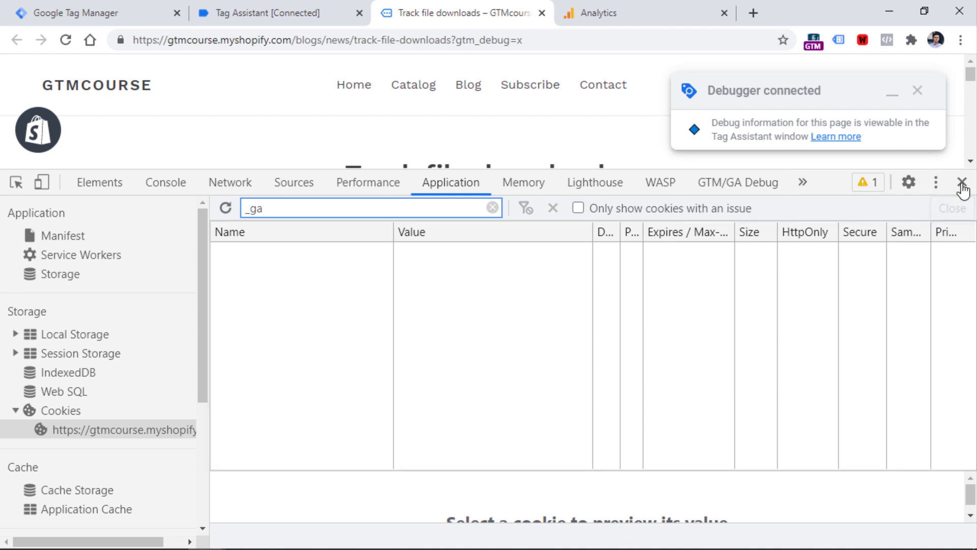
click(962, 182)
click(65, 41)
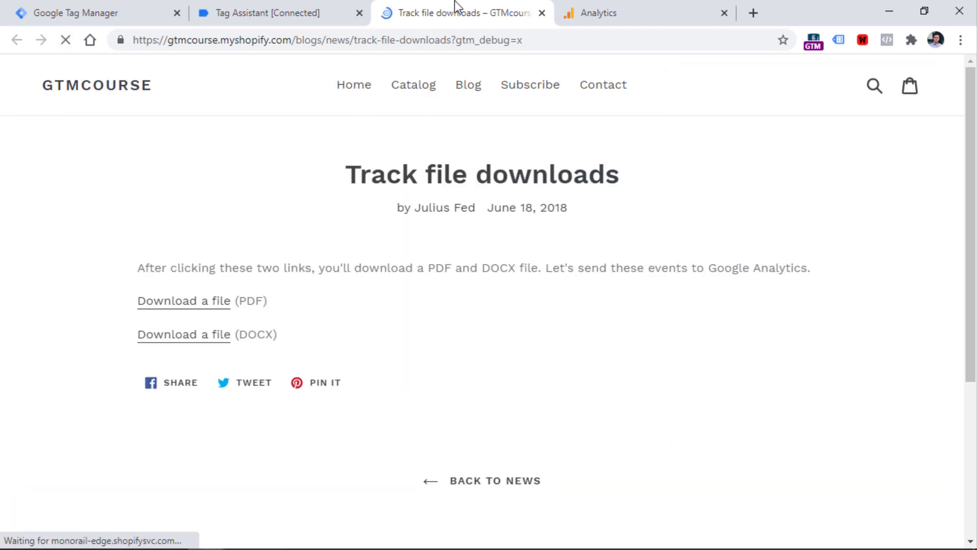
- Check the new visit in DebugView, open the PDF download link on the test page and return to DebugView
click(686, 8)
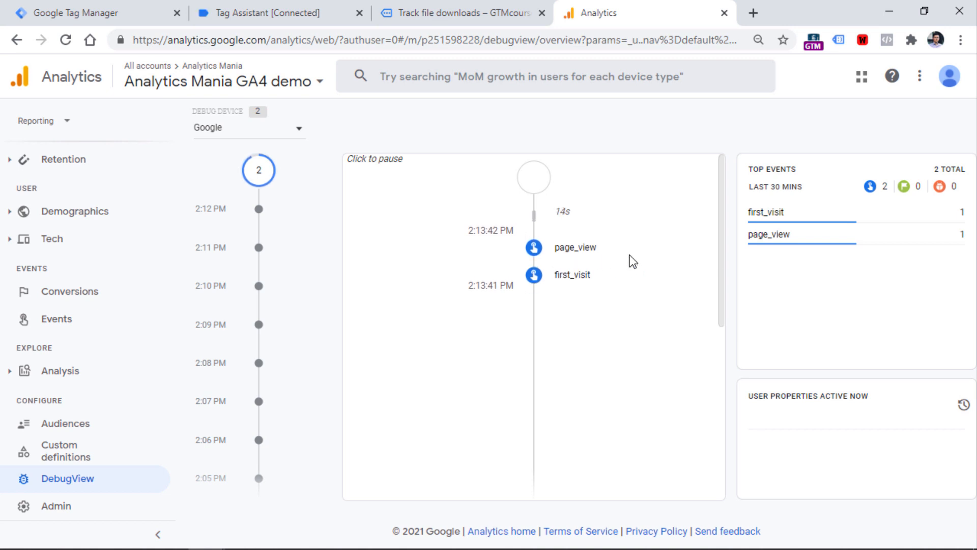
click(461, 13)
click(218, 304)
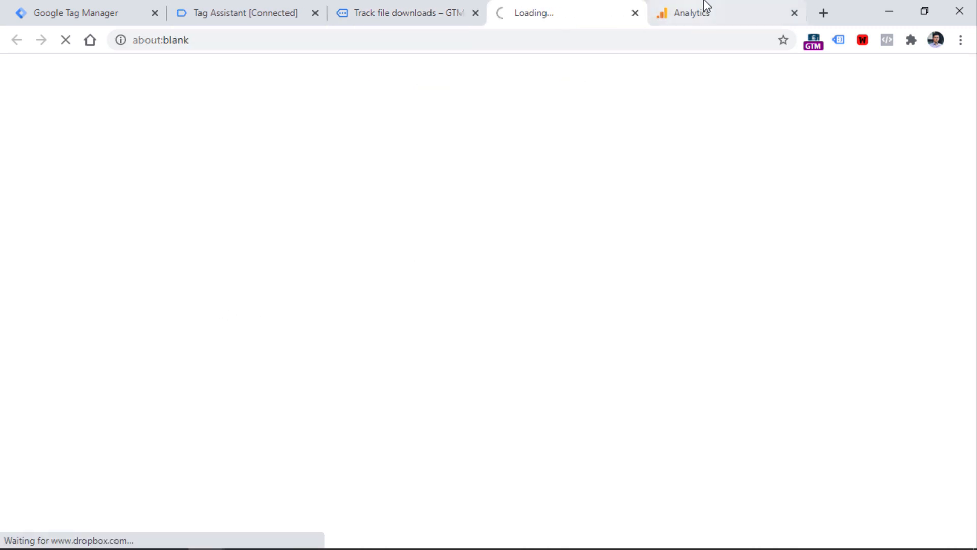
click(706, 6)
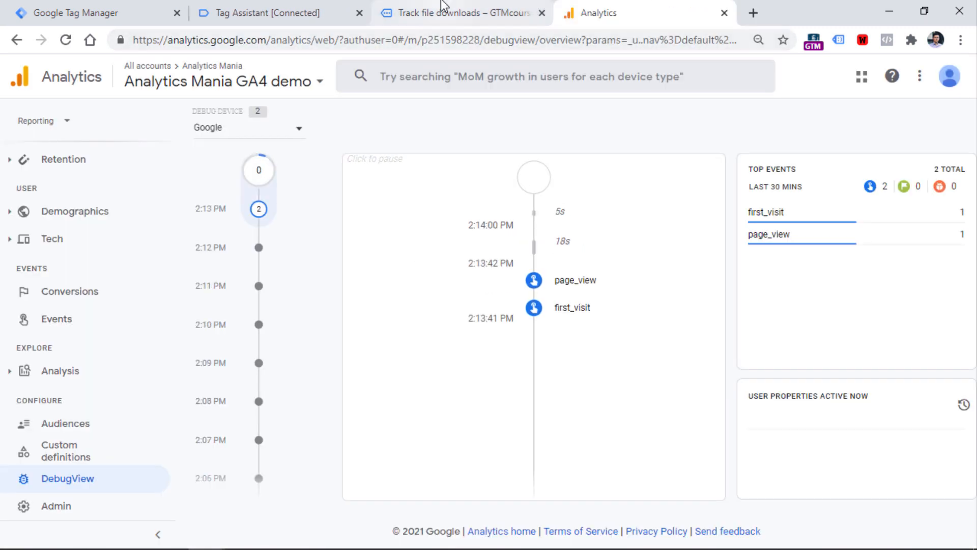
- Review the conversion events list, check DebugView for the document click events and open the Events report
click(61, 292)
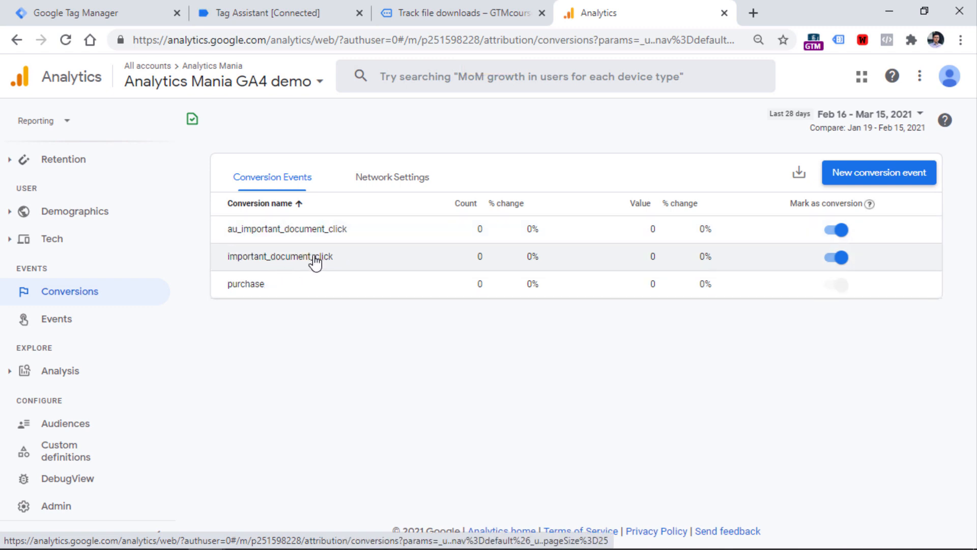
click(67, 478)
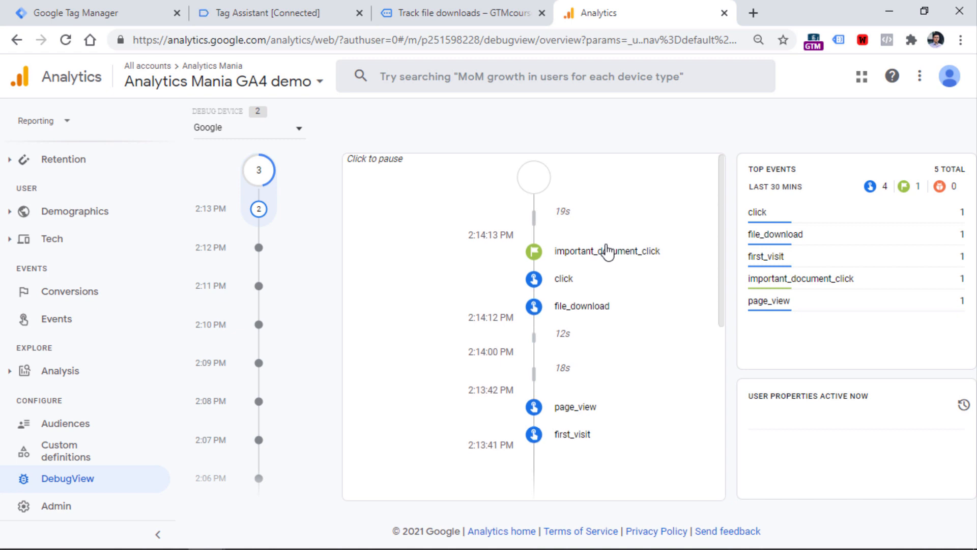
click(60, 321)
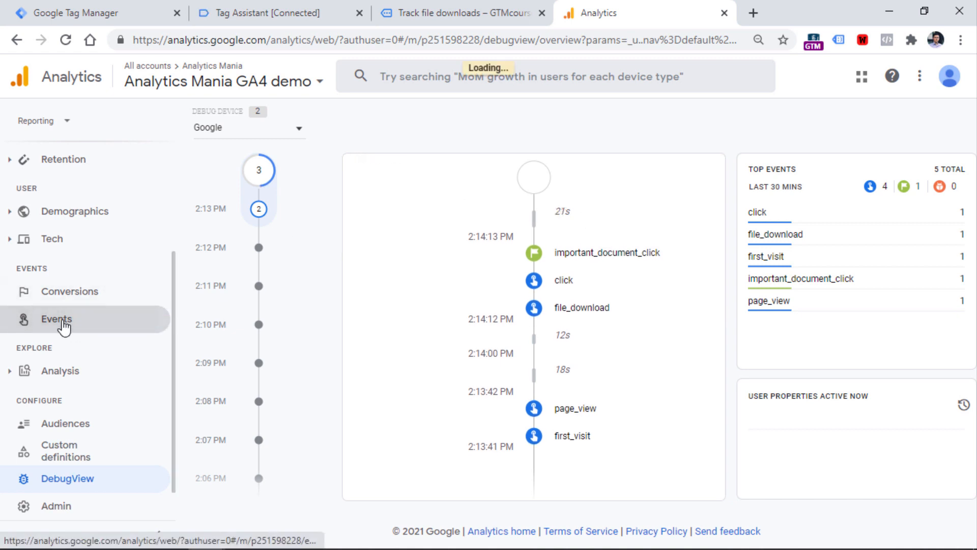